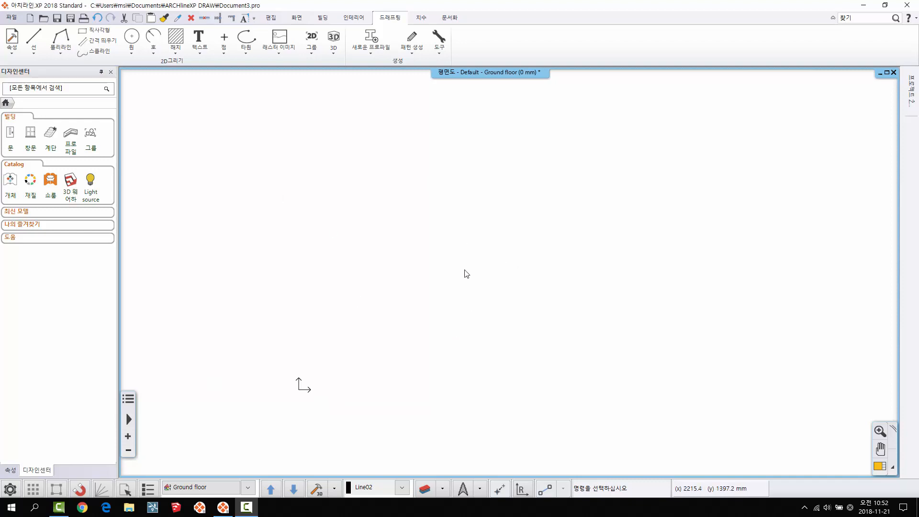
Draw an open zigzag polyline with five straight segments starting near the origin
left_click(65, 49)
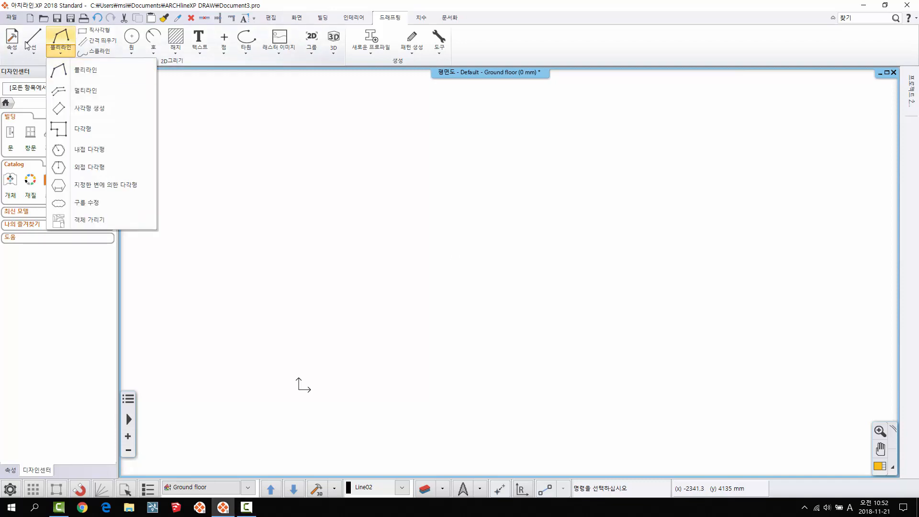
left_click(73, 69)
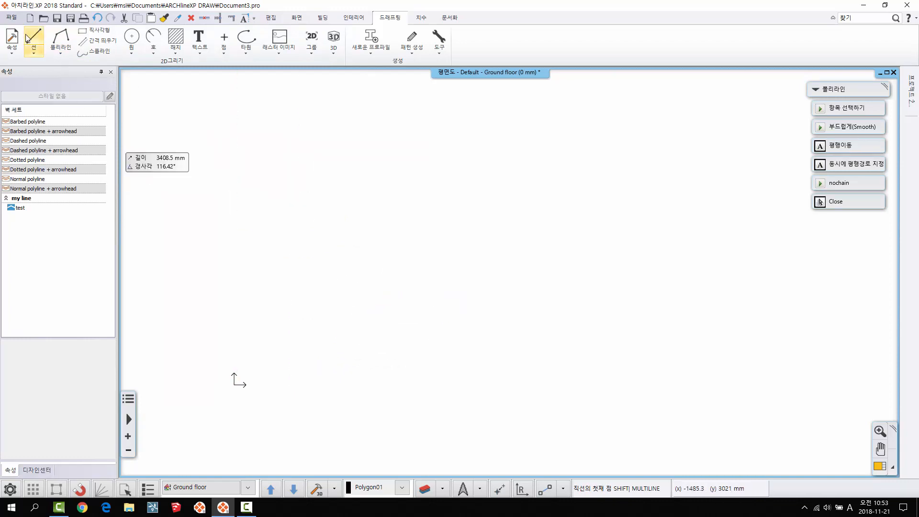
left_click(261, 356)
left_click(327, 258)
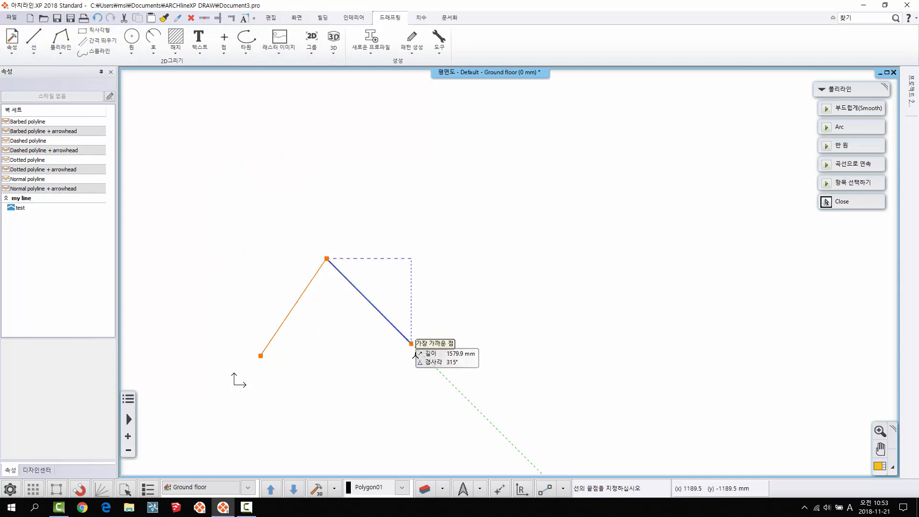
left_click(419, 352)
left_click(483, 221)
left_click(637, 322)
left_click(661, 200)
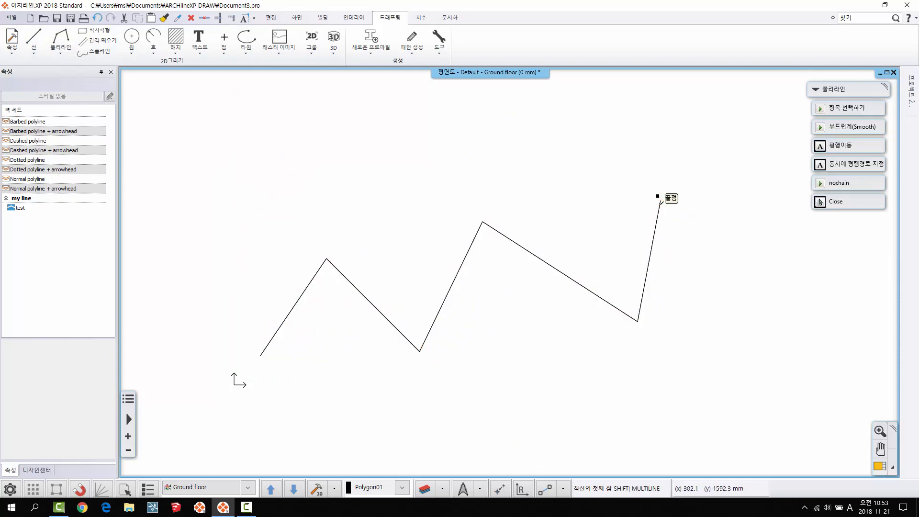
key("Escape")
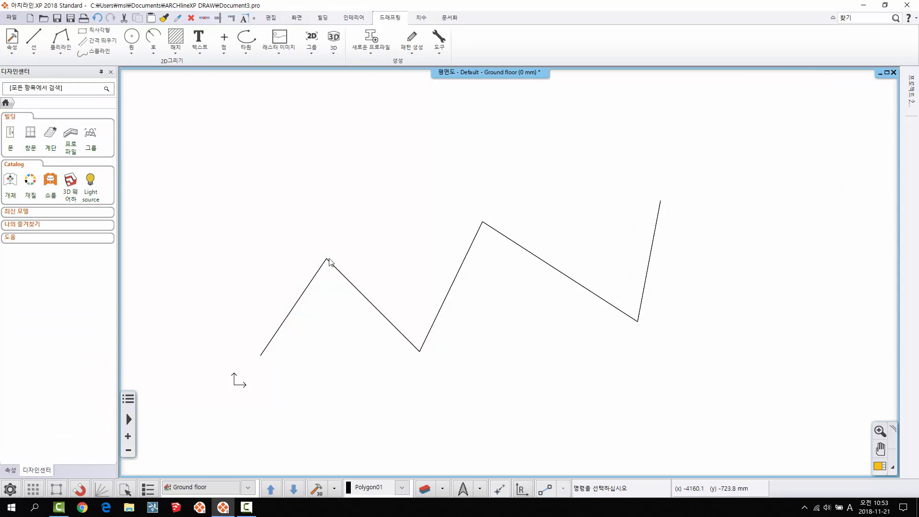
Insert a node in the zigzag polyline's long fourth segment and place it above, slightly higher than the neighbouring peak
left_click(340, 271)
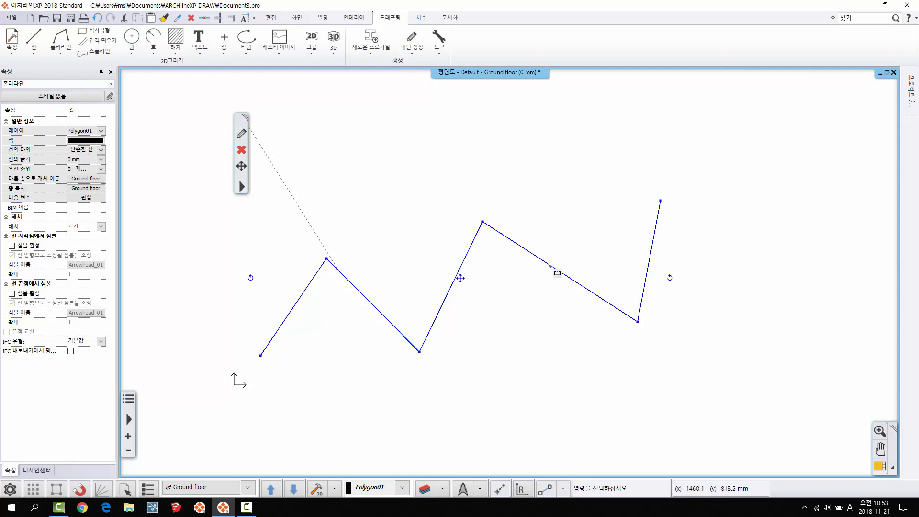
left_click(550, 266)
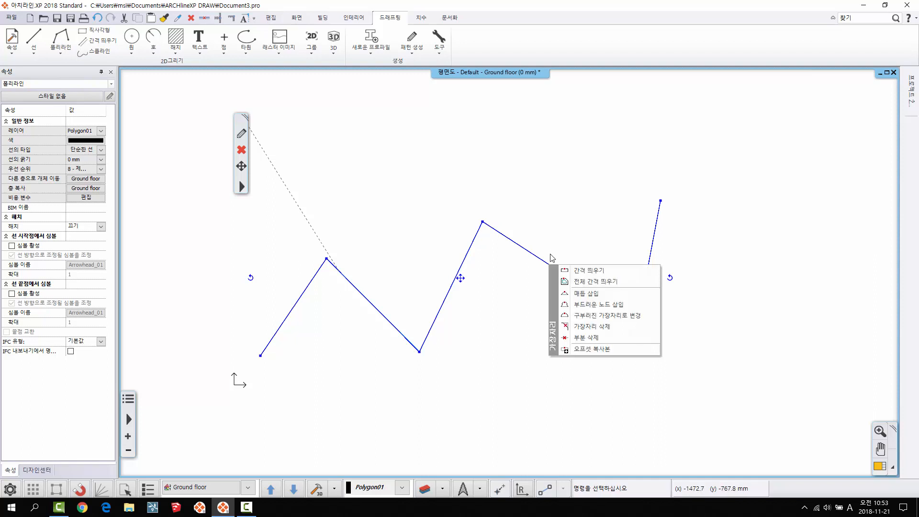
left_click(596, 293)
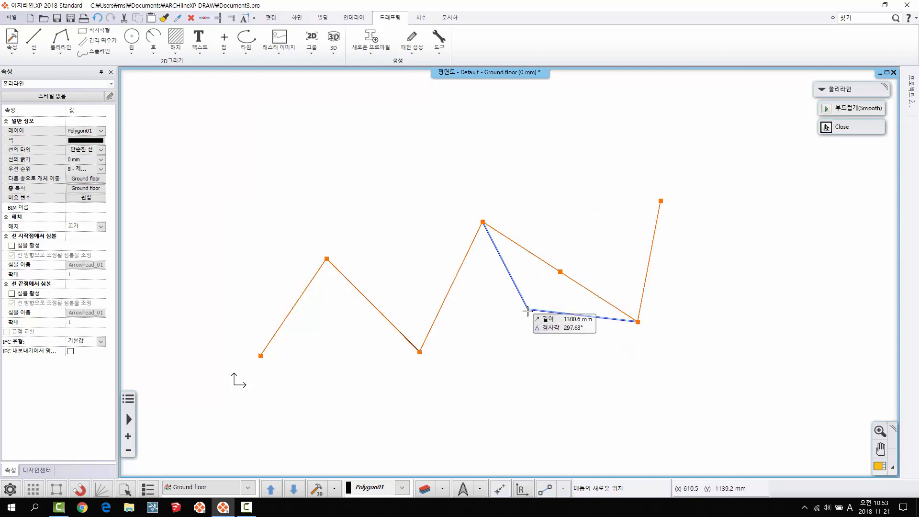
left_click(583, 206)
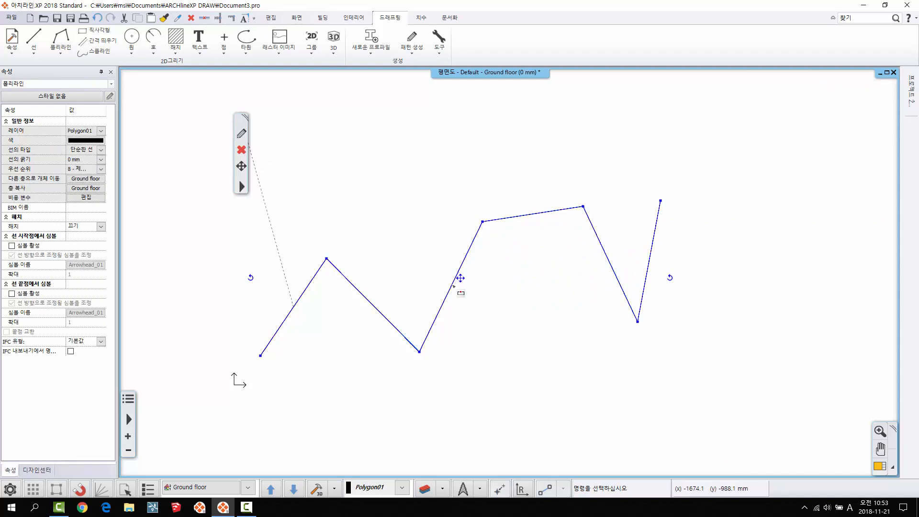
Delete the polyline's second peak node and bend the resulting long edge upward into an arc of about 2428 mm radius
left_click(483, 222)
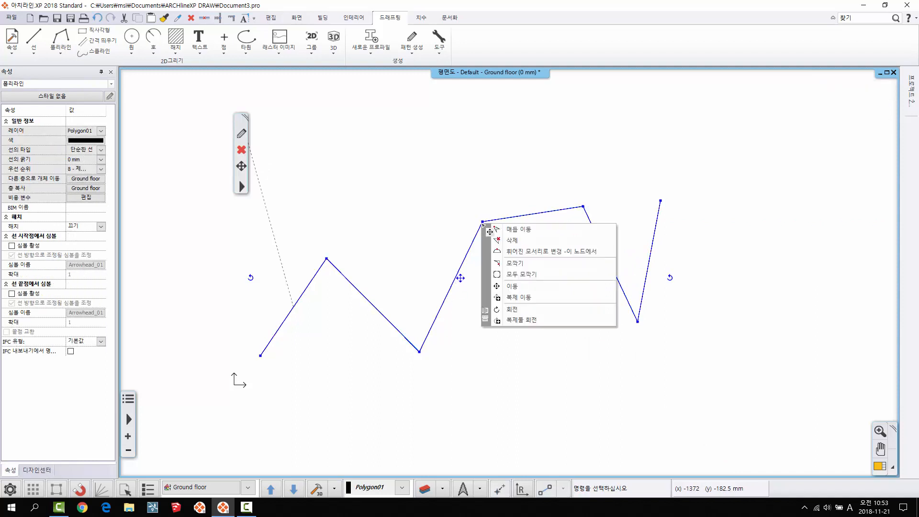
left_click(533, 245)
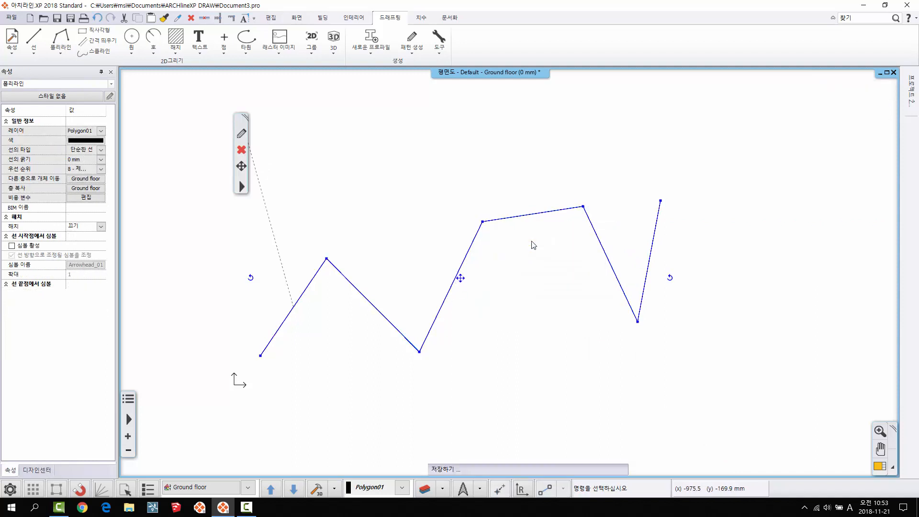
left_click(533, 251)
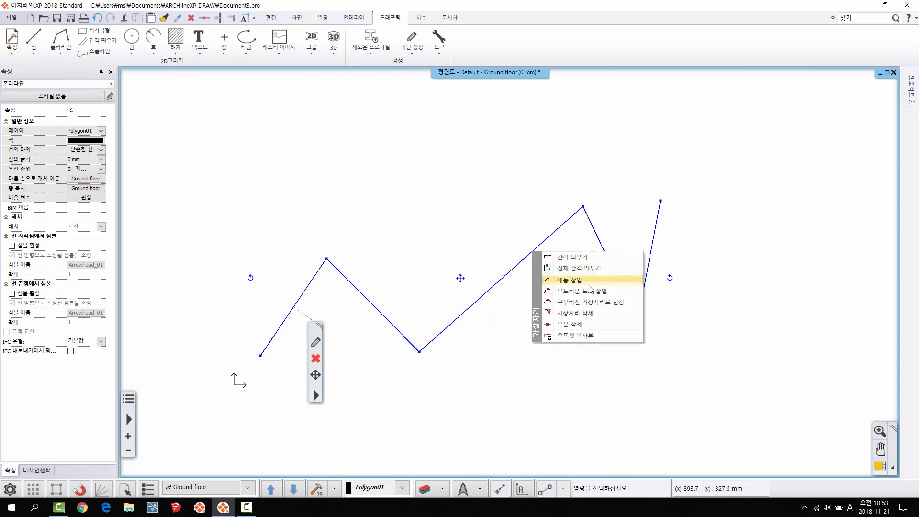
left_click(592, 302)
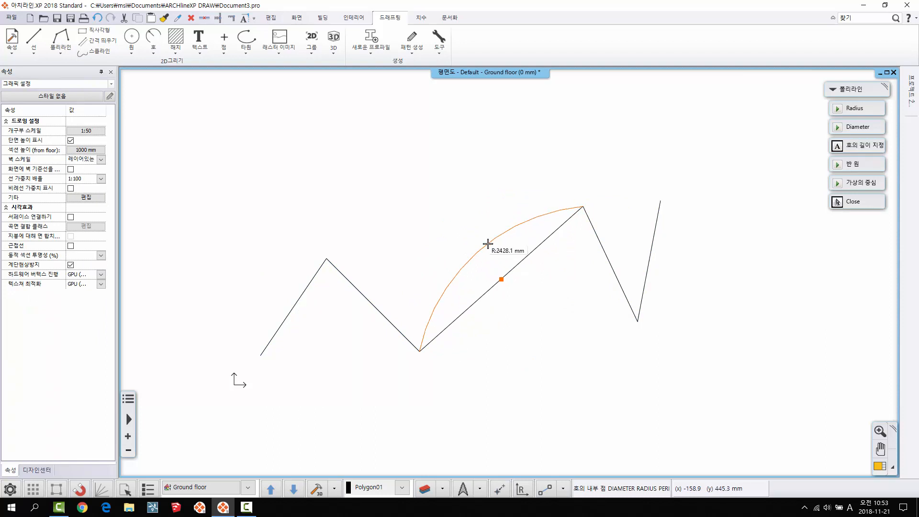
left_click(488, 243)
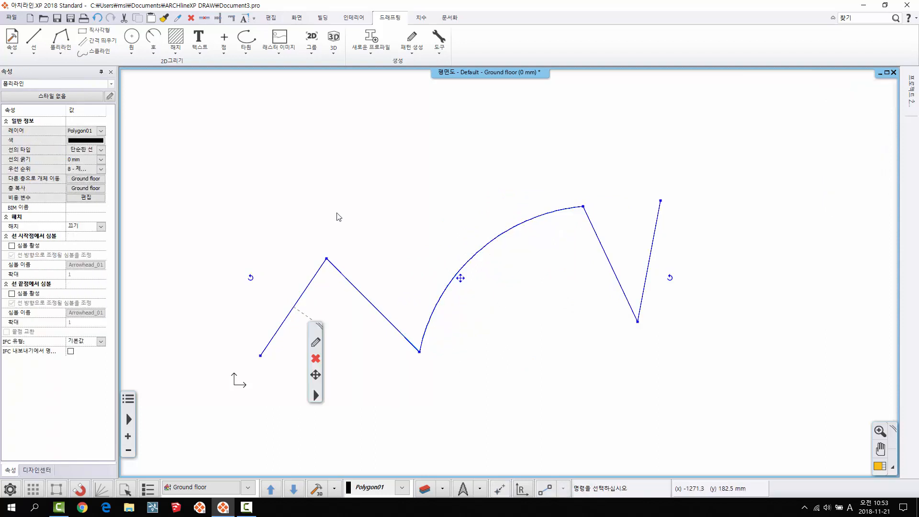
key("Escape")
Set up a Multiline with offset distances of 1000, 500, 400 and 1000 mm between its parallel lines
middle_click_drag(226, 130, 197, 136)
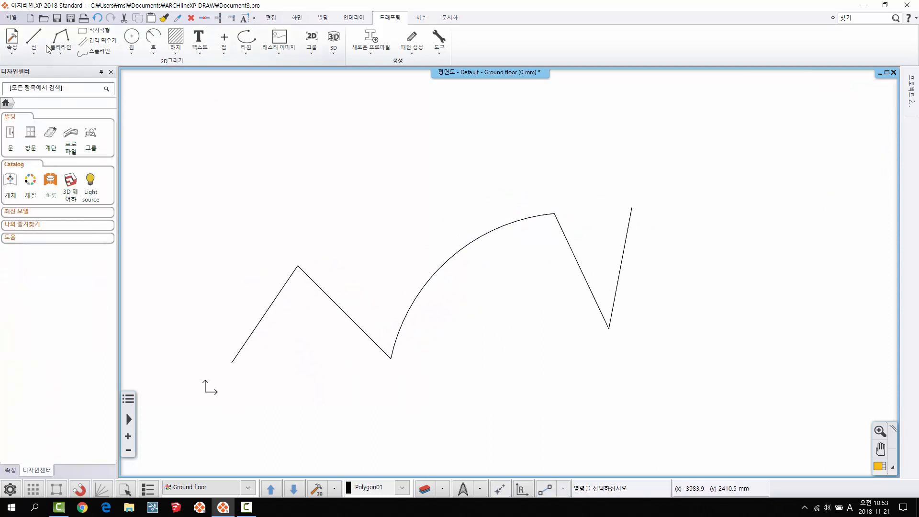
left_click(53, 53)
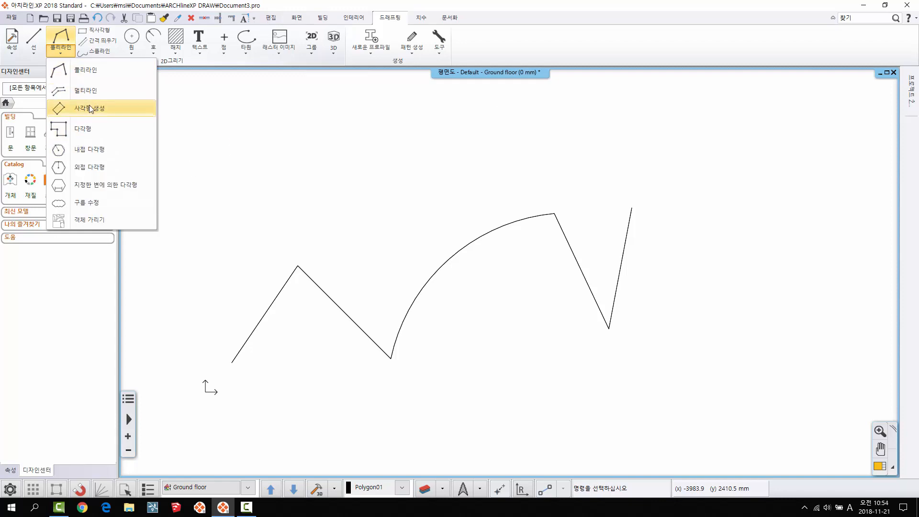
left_click(66, 91)
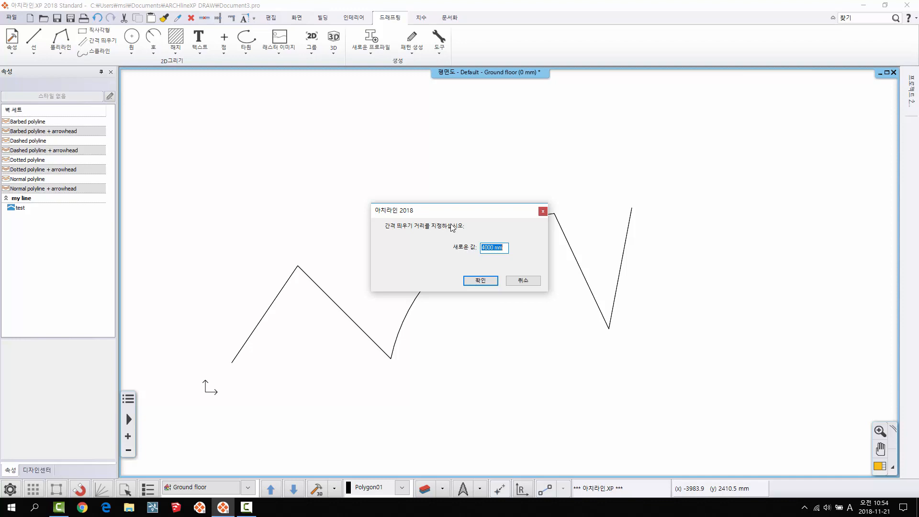
type("1000")
key("Return")
type("500")
key("Return")
type("400")
key("Return")
type("1")
key("Return")
left_click(523, 280)
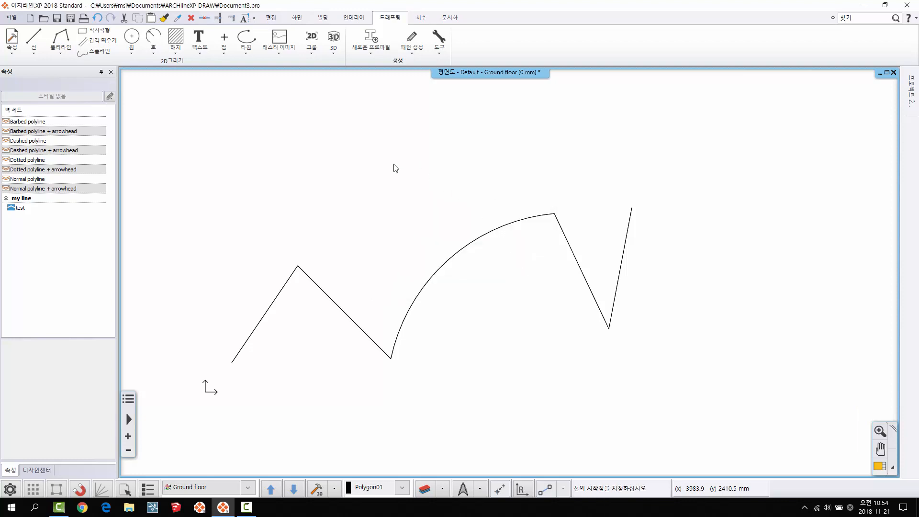
Draw the multiline as an inverted U above the zigzag polyline, with the parallel lines offset to the outside
left_click(72, 45)
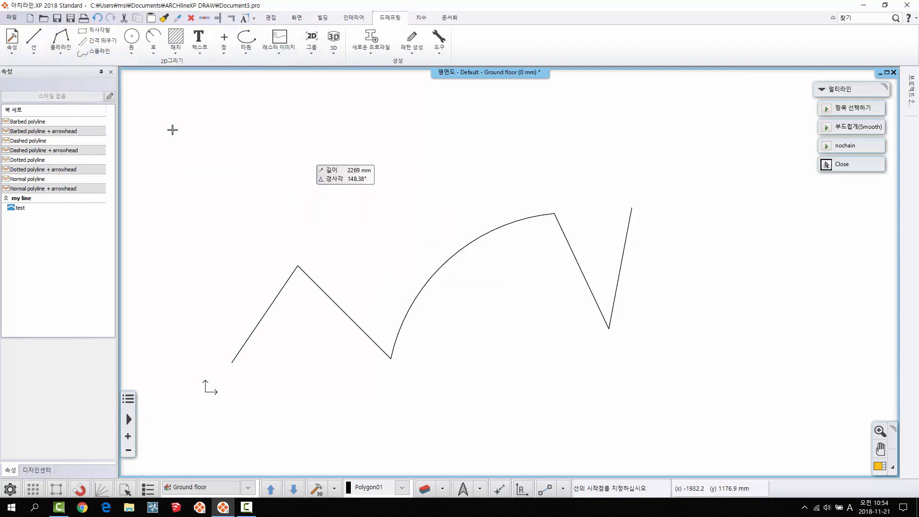
middle_click_drag(357, 160, 510, 313)
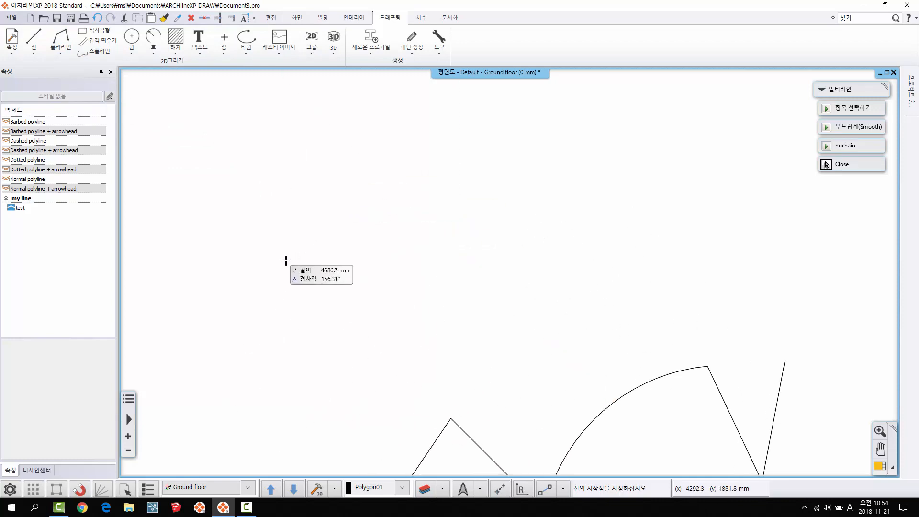
left_click(244, 303)
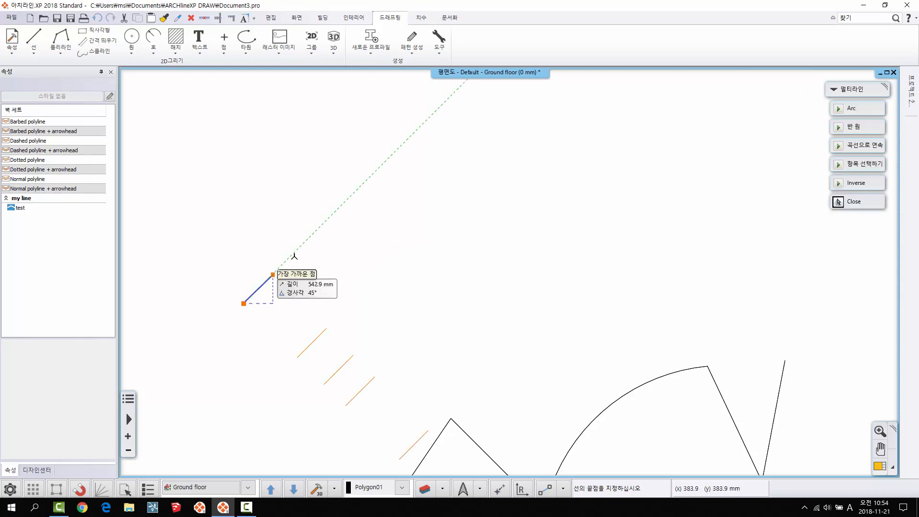
scroll(364, 215, "down", 2)
middle_click_drag(363, 216, 365, 268)
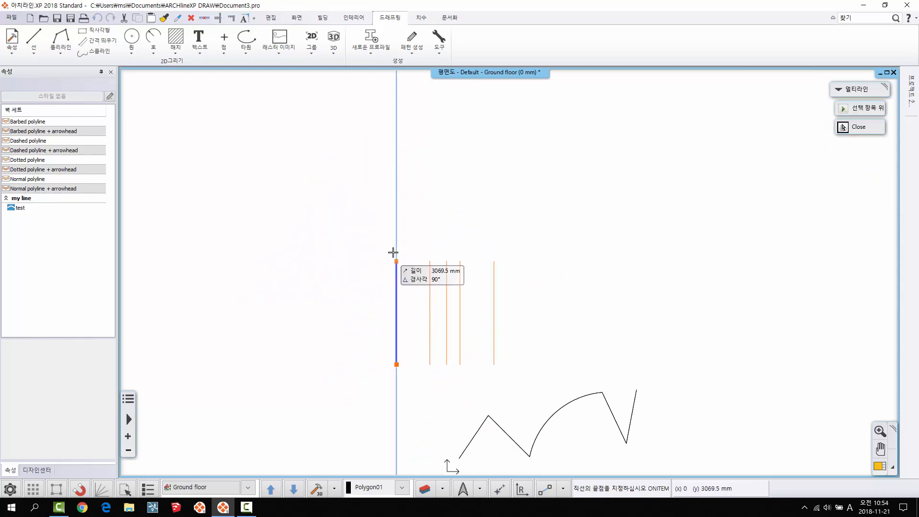
left_click(396, 198)
left_click(189, 198)
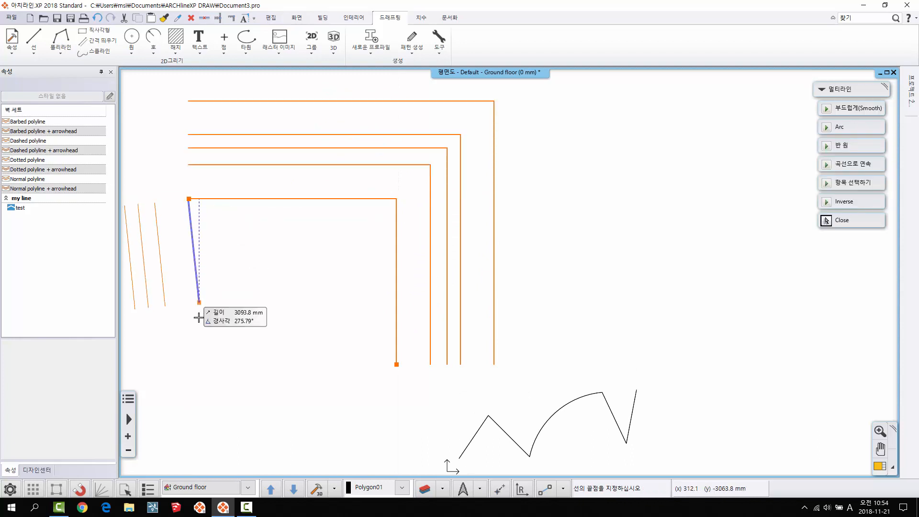
left_click(193, 358)
scroll(306, 306, "down", 1)
middle_click_drag(307, 300, 354, 279)
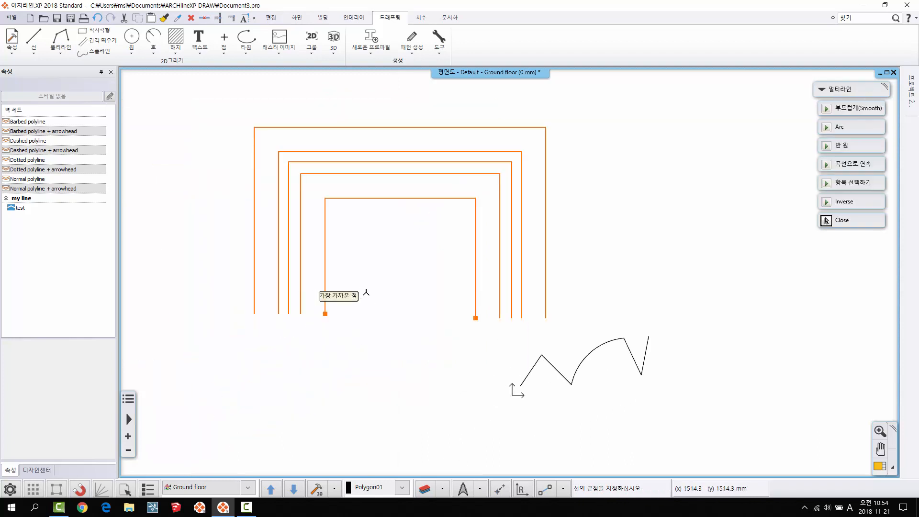
key("Return")
key("Escape")
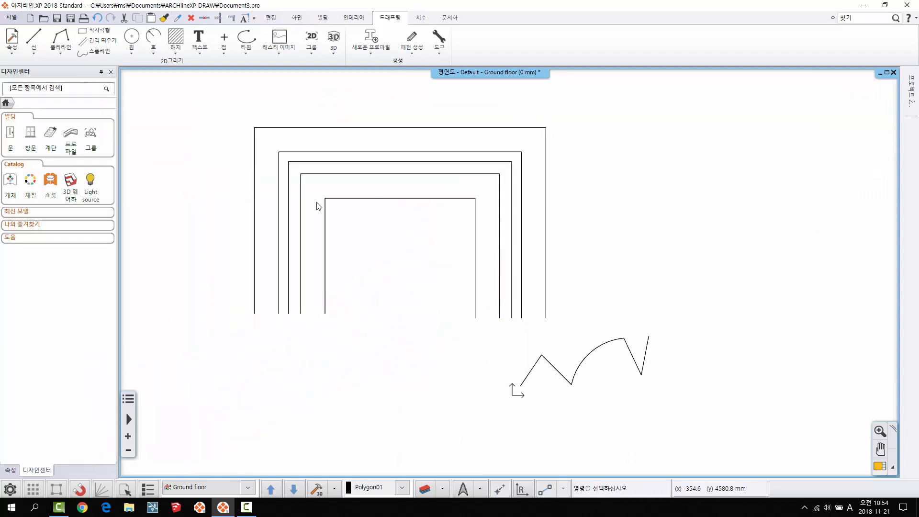
Select each line of the inverted-U multiline in turn, from innermost to outermost, to check that they are separate polylines
left_click(365, 199)
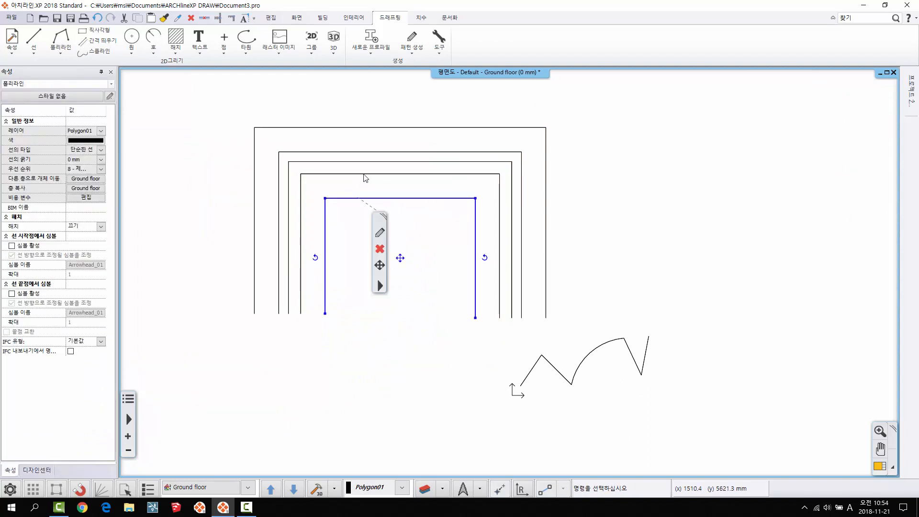
left_click(366, 174)
left_click(367, 162)
left_click(367, 153)
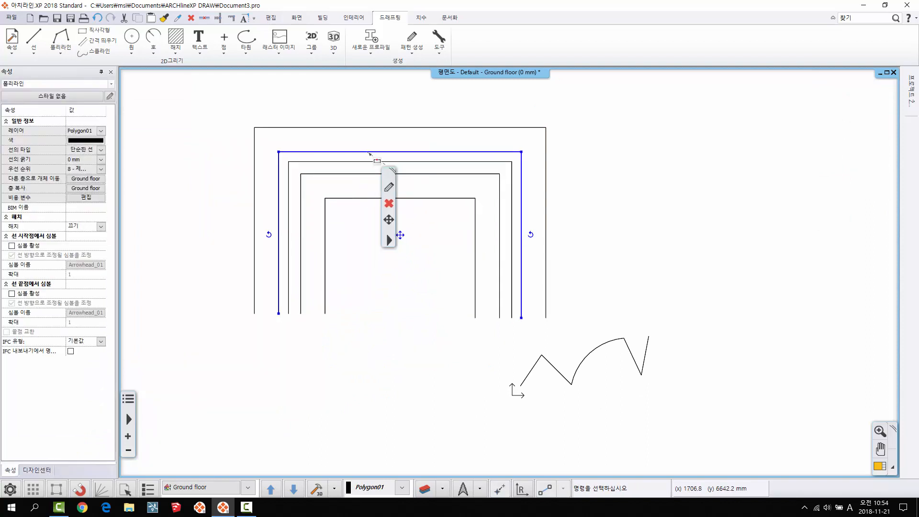
left_click(372, 128)
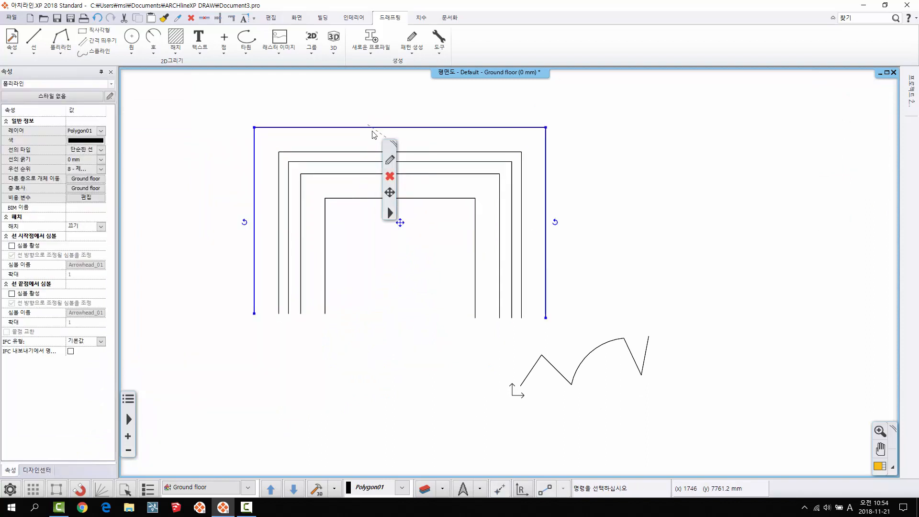
left_click(589, 196)
Start a rotated rectangle in the empty area beside the inverted-U multiline, with its base edge at a 30° angle
middle_click_drag(622, 297, 512, 292)
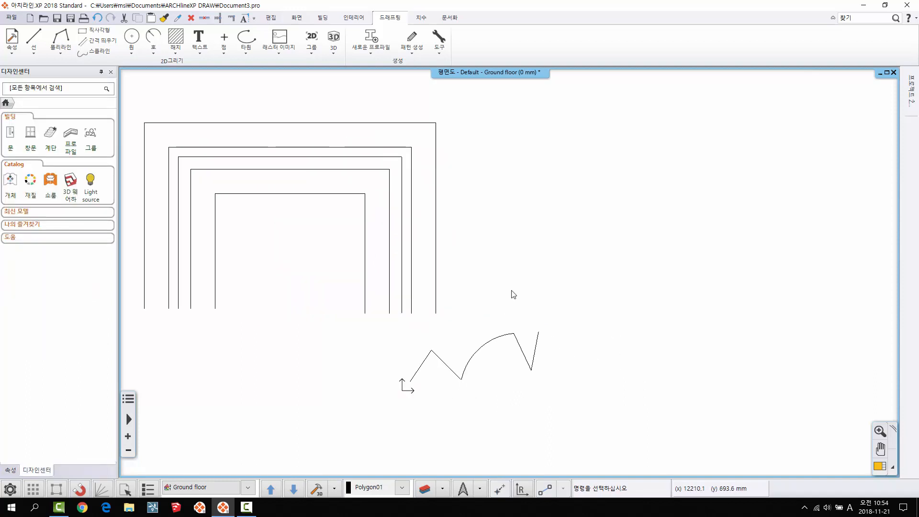
left_click(72, 55)
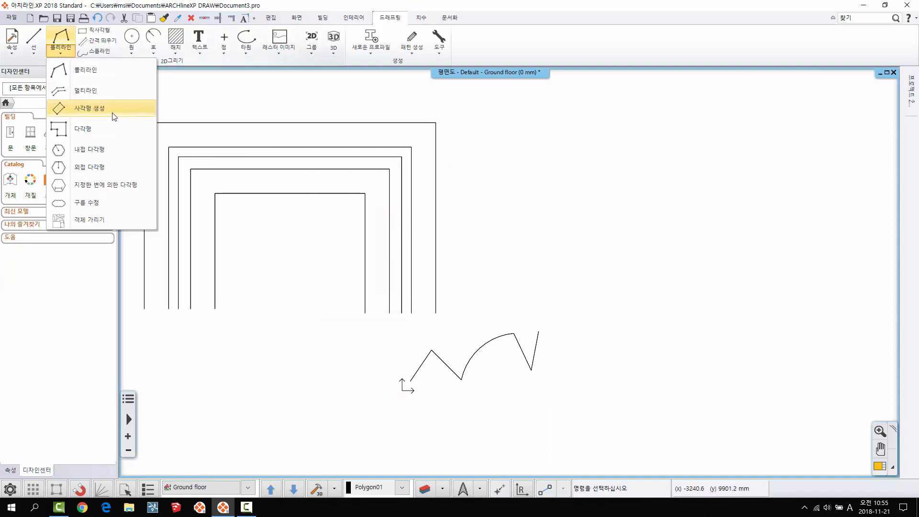
left_click(115, 114)
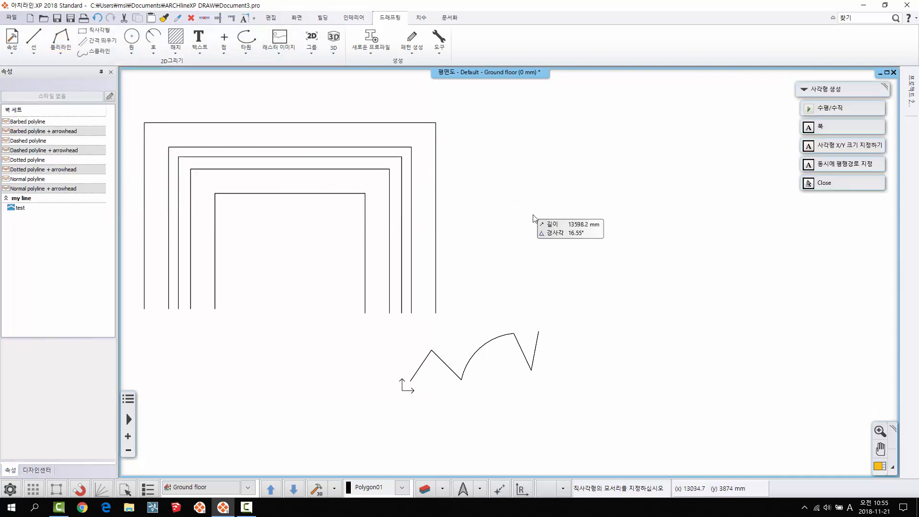
left_click(533, 215)
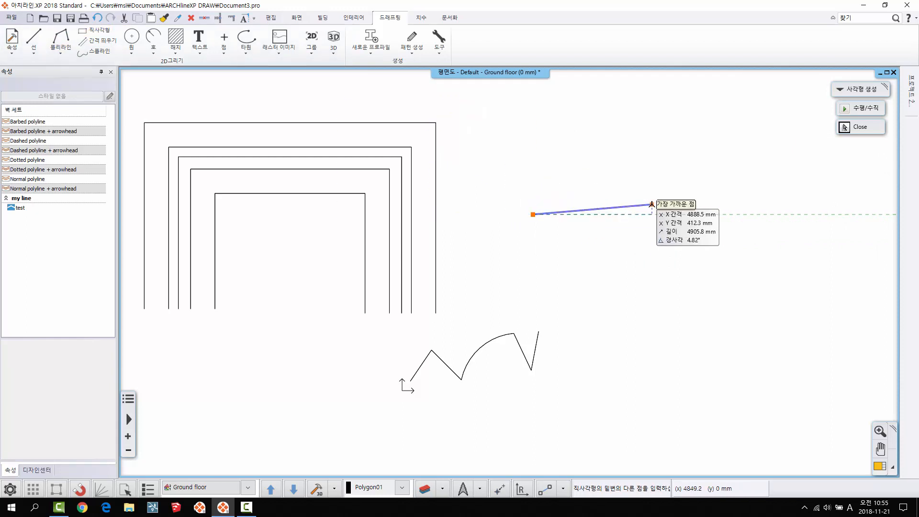
key("Tab")
key("Tab")
key("Tab")
key("Tab")
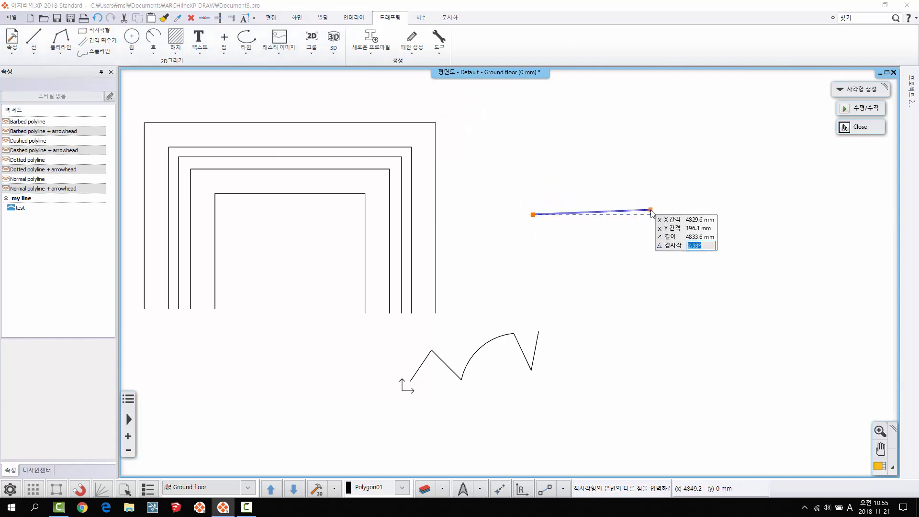
type("30")
key("Return")
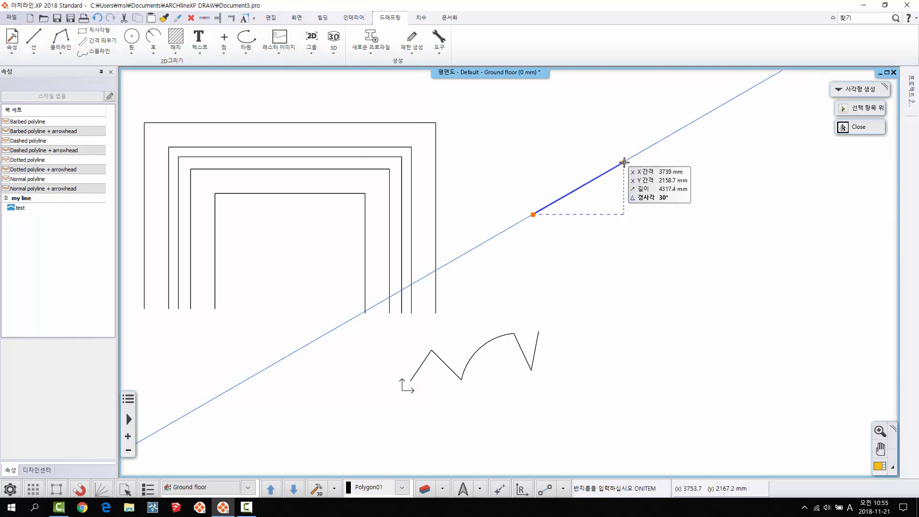
Set the rectangle's base edge to 5000 mm and complete it with a shorter perpendicular side below that edge
type("5000")
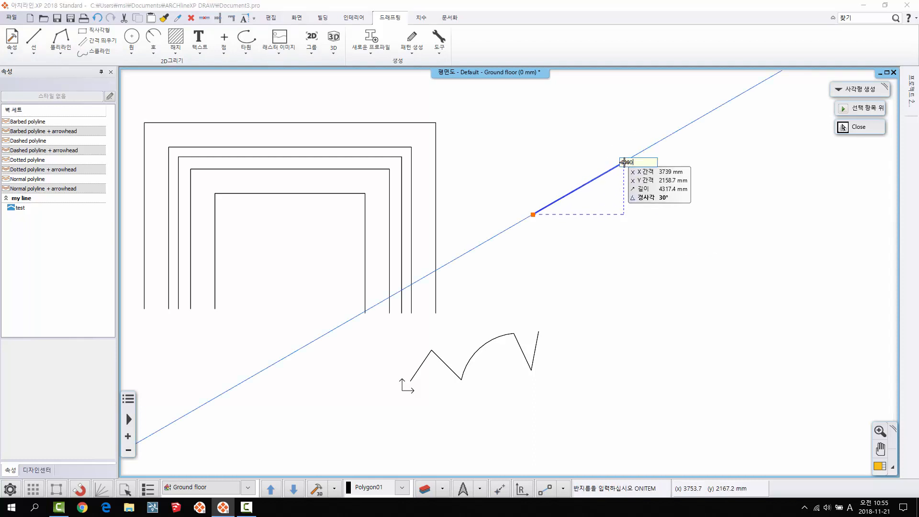
key("Return")
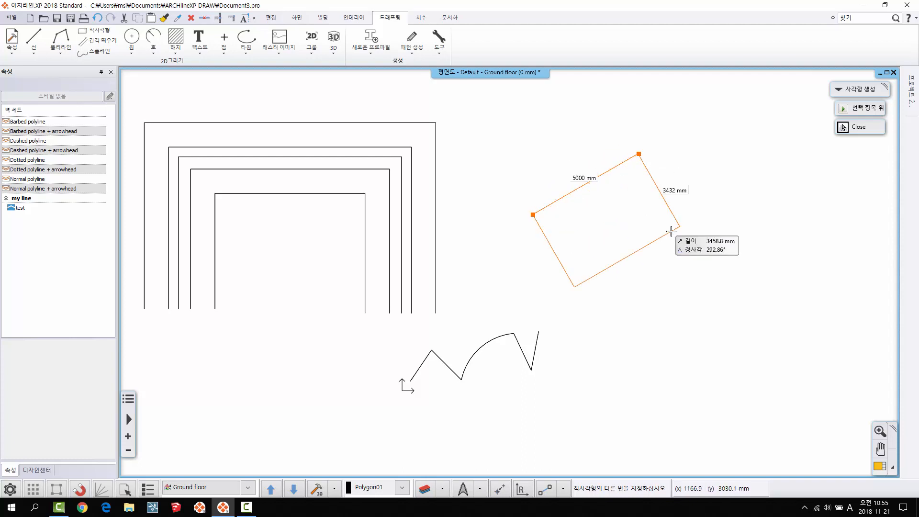
type("390")
key("Return")
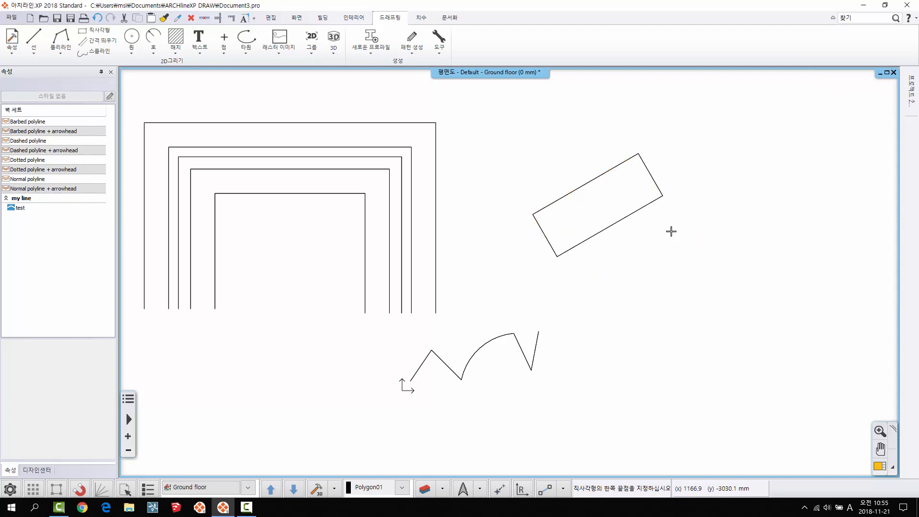
key("Escape")
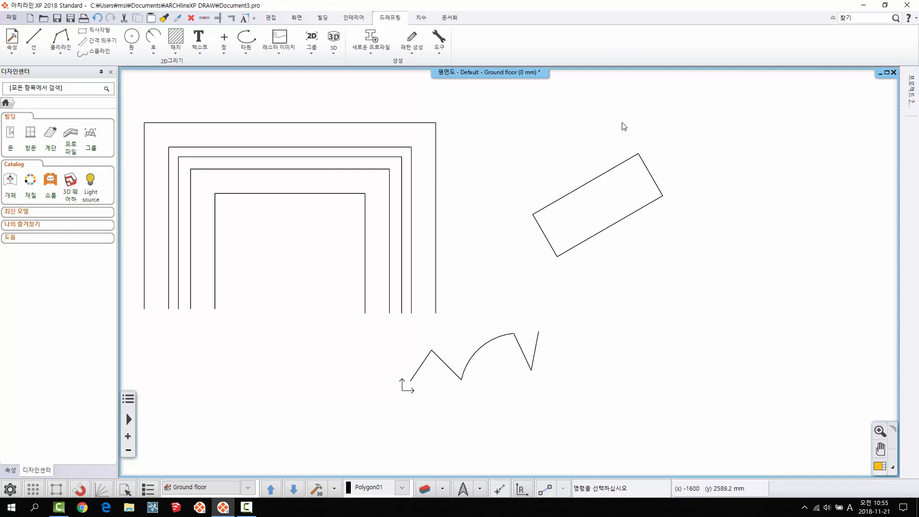
Draw an irregular seven-vertex polygon above the tilted rectangle and close it back to its starting point
left_click(58, 56)
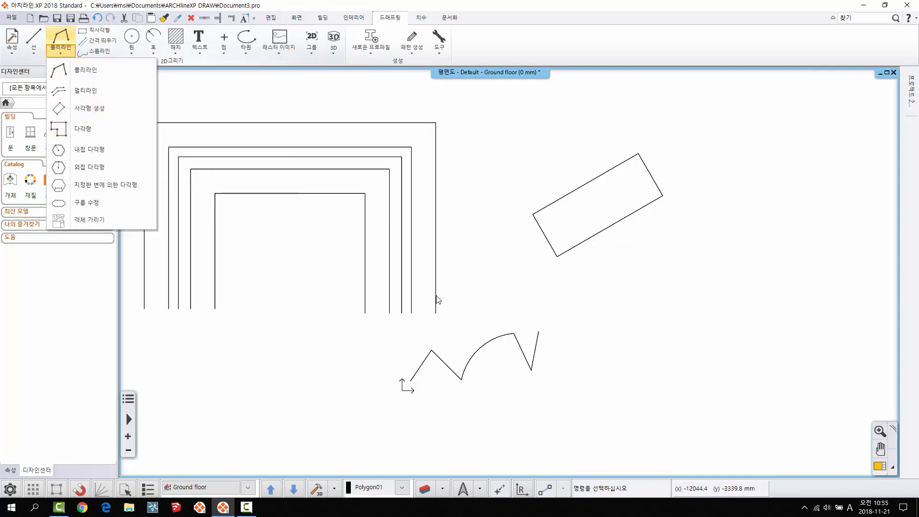
left_click(84, 128)
left_click(463, 143)
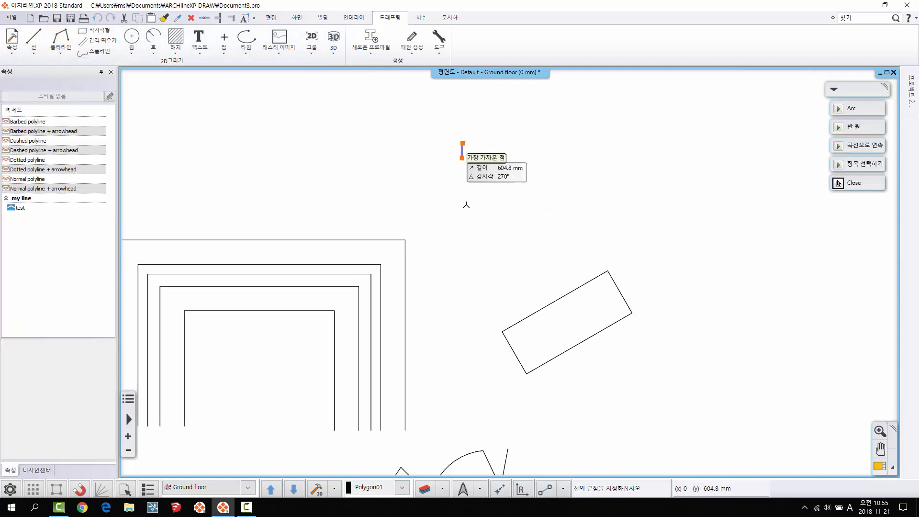
left_click(463, 240)
left_click(560, 241)
left_click(570, 177)
left_click(663, 210)
left_click(685, 139)
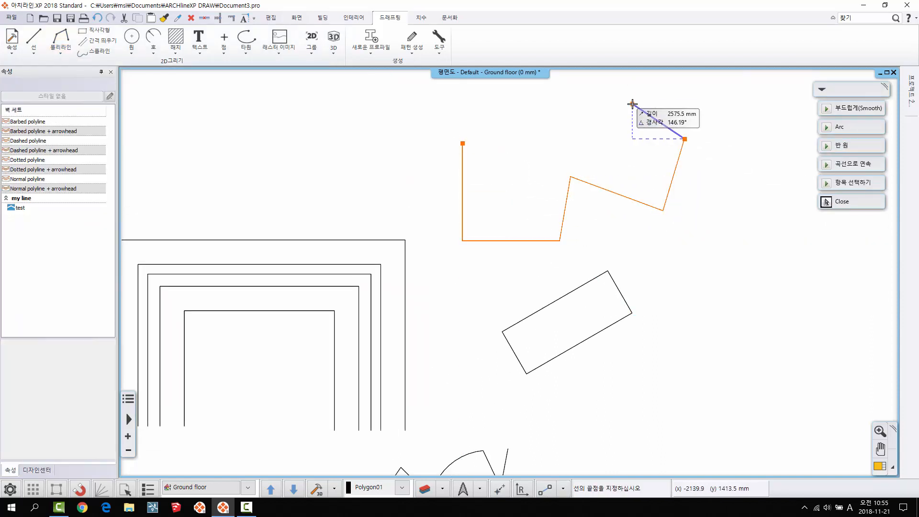
left_click(633, 104)
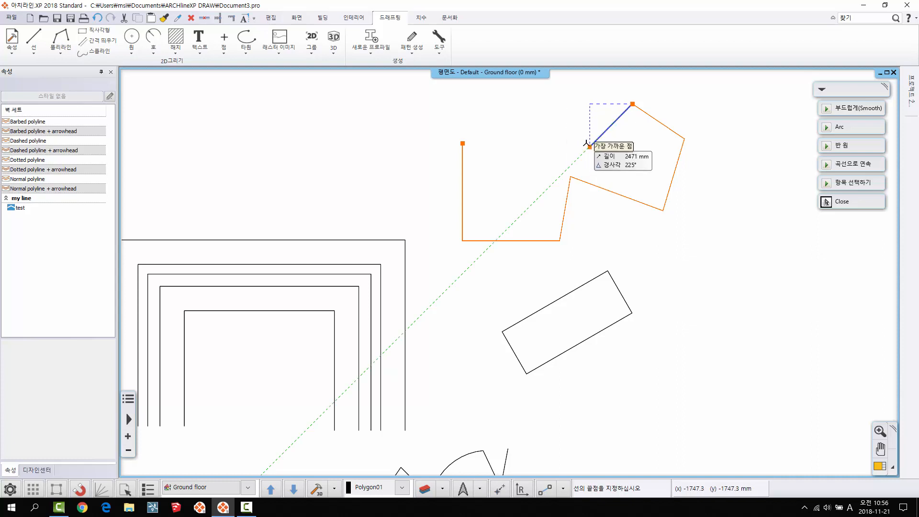
key("c")
key("Escape")
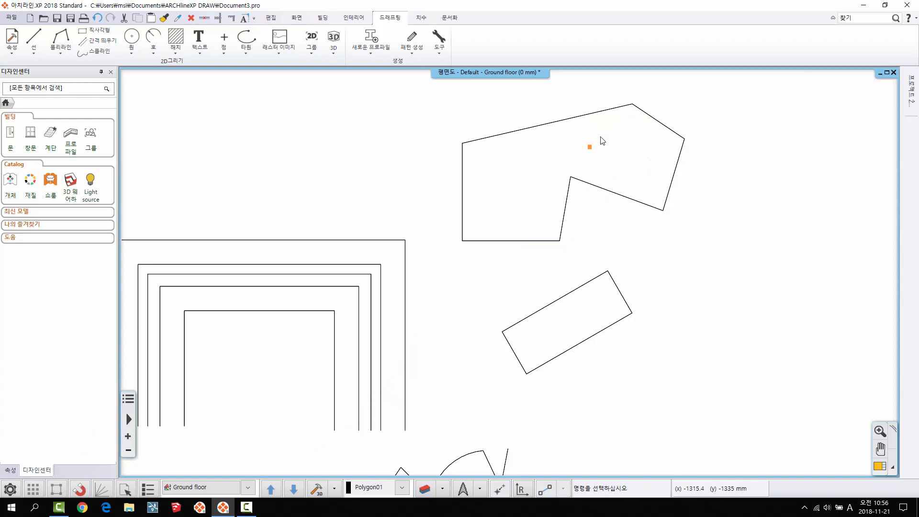
Draw an inscribed polygon with 5 vertices and a radius of about 3000 mm below the tilted rectangle
middle_click_drag(573, 240, 565, 159)
scroll(499, 214, "down", 2)
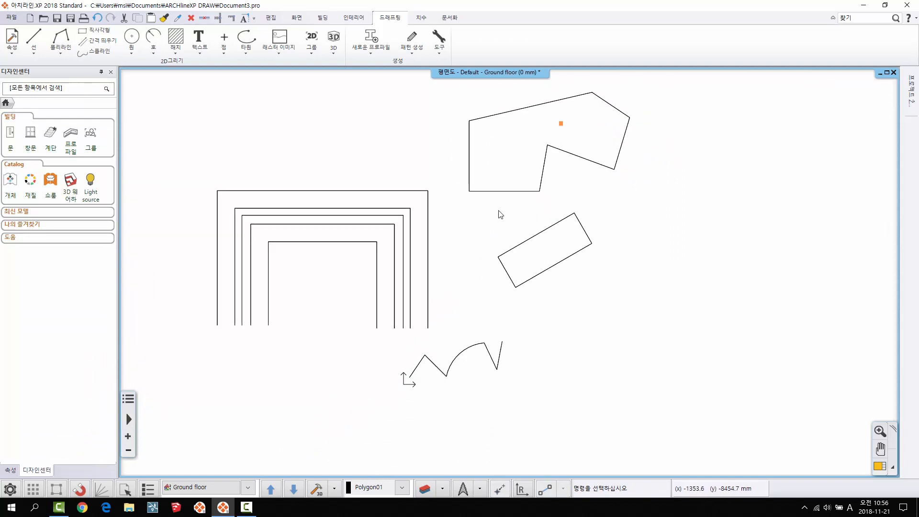
middle_click_drag(498, 214, 473, 199)
left_click(63, 56)
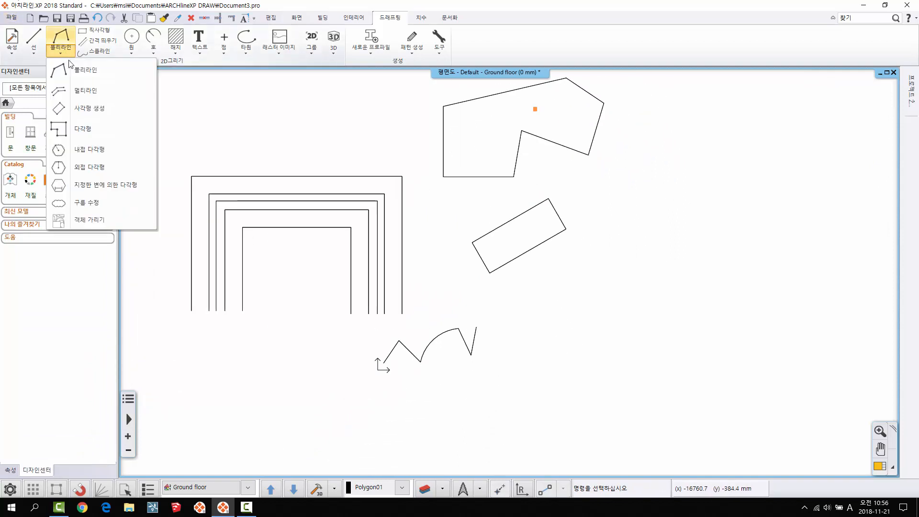
left_click(56, 153)
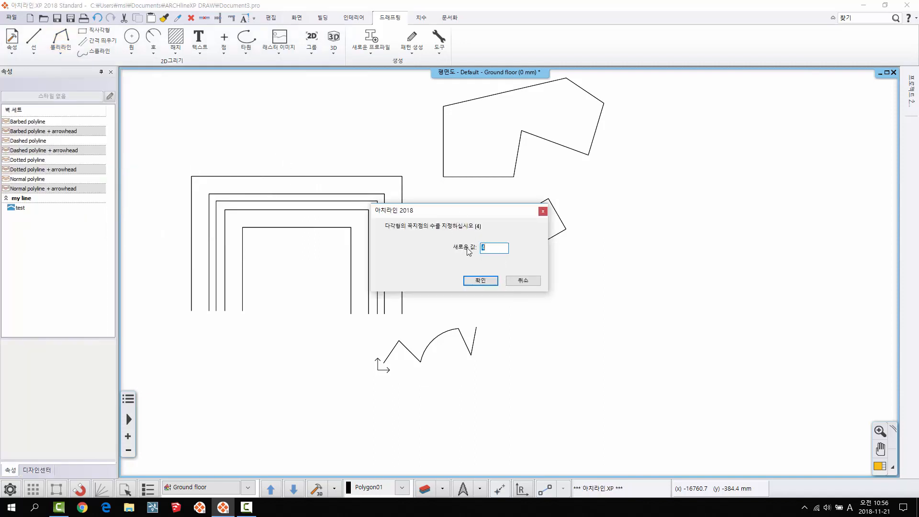
type("5")
left_click(480, 280)
left_click(566, 318)
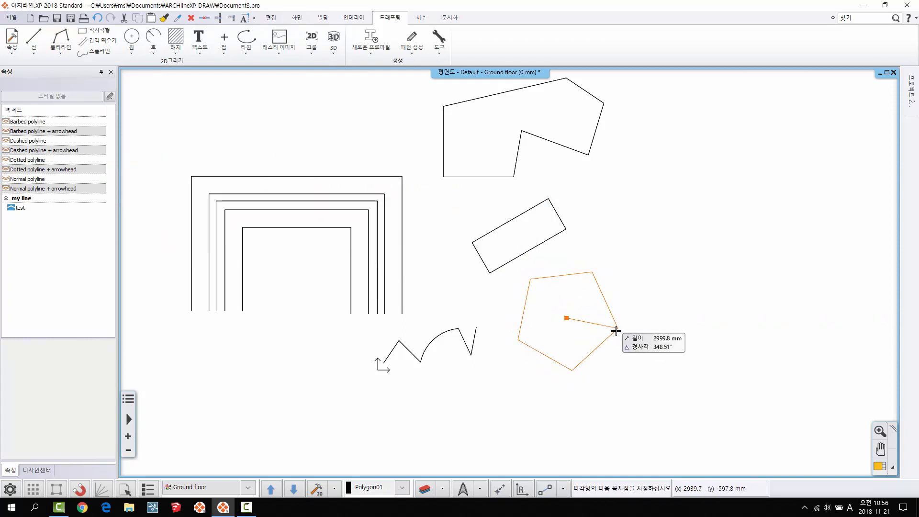
left_click(617, 314)
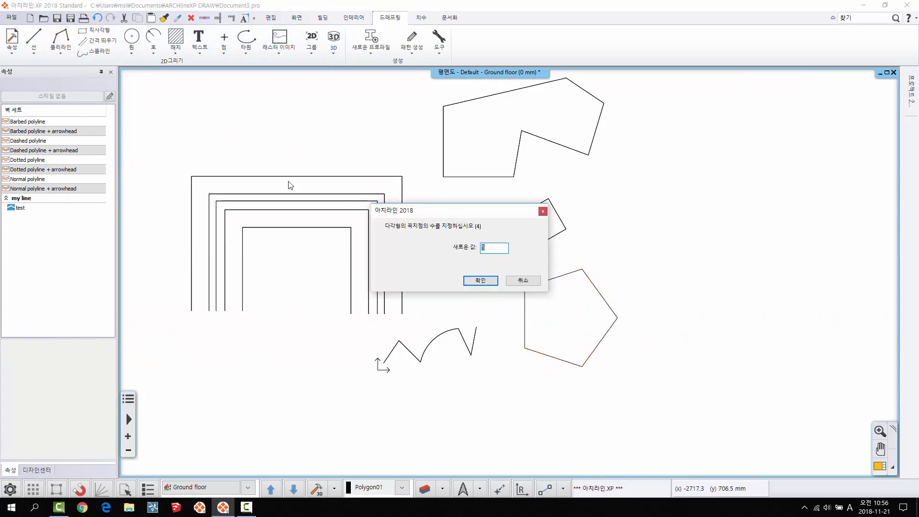
left_click(523, 280)
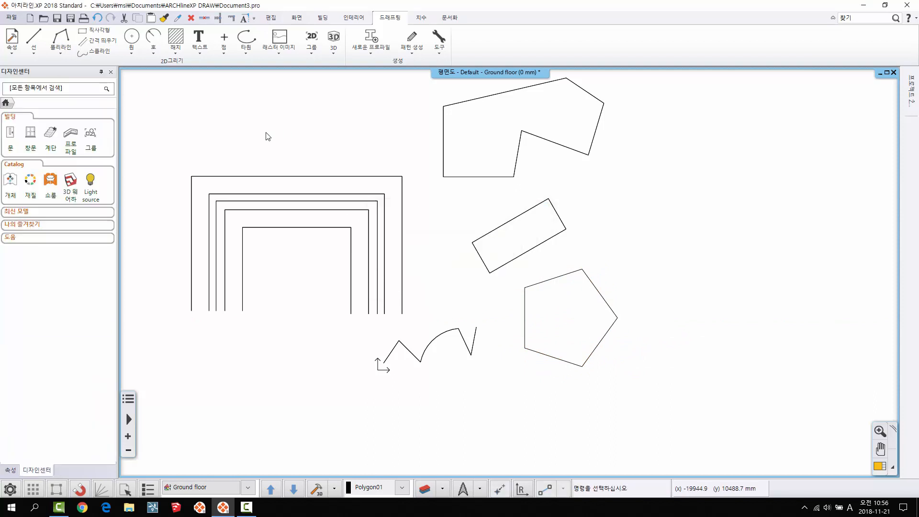
Draw a circumscribed polygon with 6 sides beside the tilted rectangle, about 3500 mm from centre to side
left_click(60, 50)
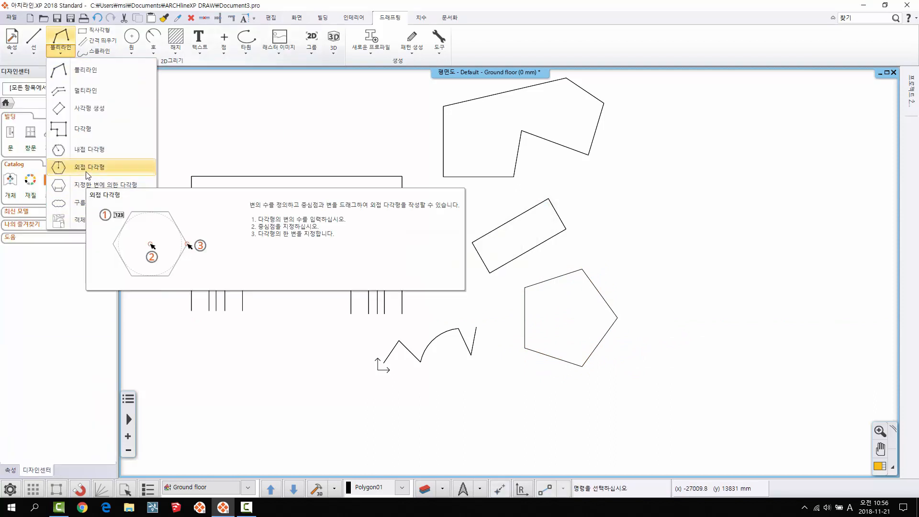
left_click(89, 167)
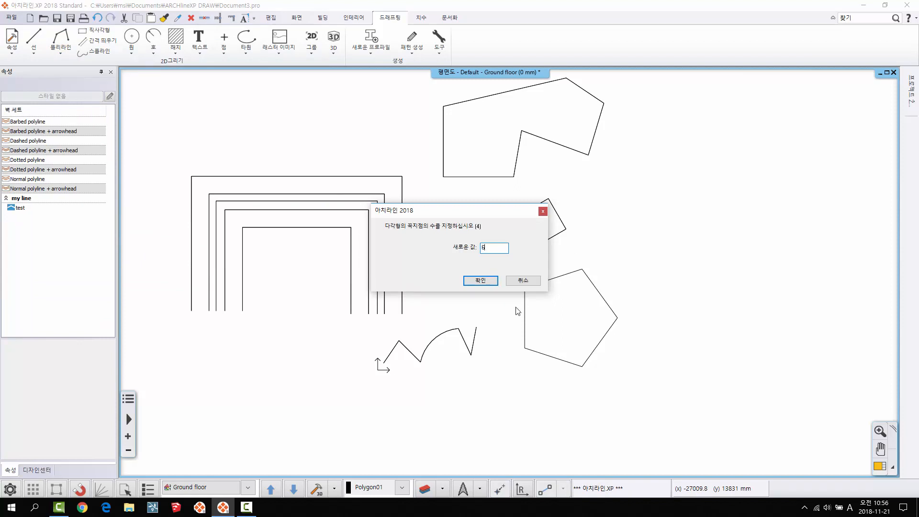
left_click(496, 281)
left_click(676, 231)
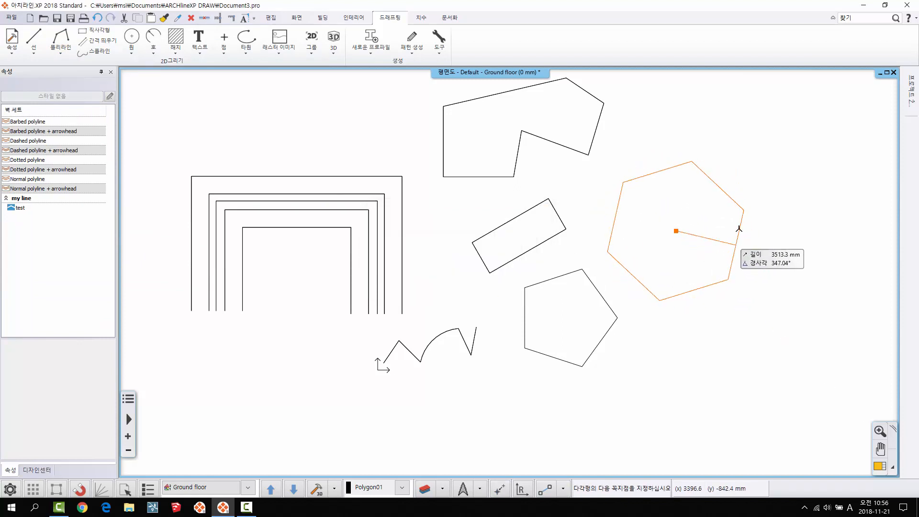
left_click(731, 260)
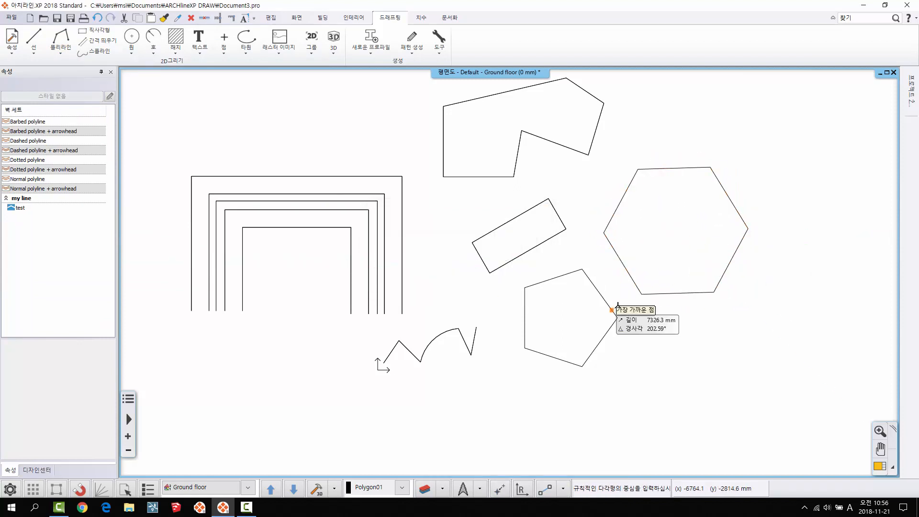
key("Escape")
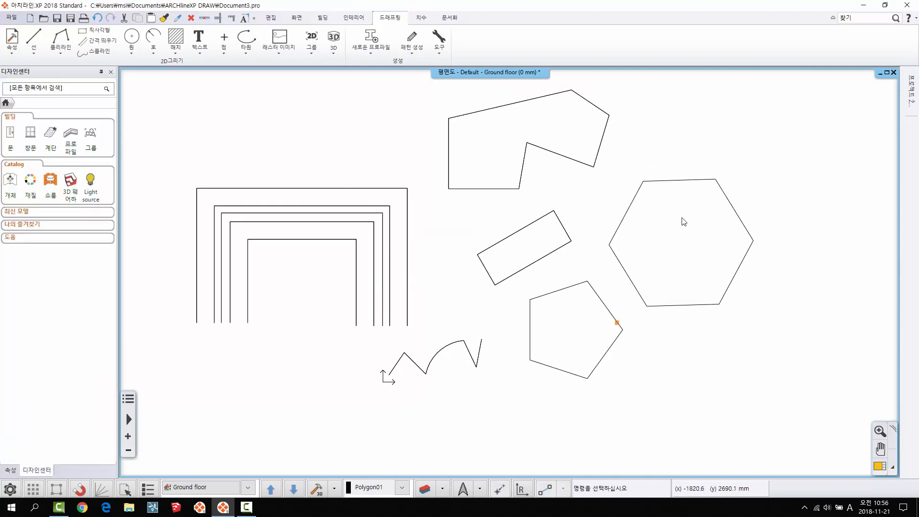
Create a polygon by side length with 1000 mm sides and 6 vertices, and place it above the inverted-U multiline
middle_click_drag(620, 259, 526, 251)
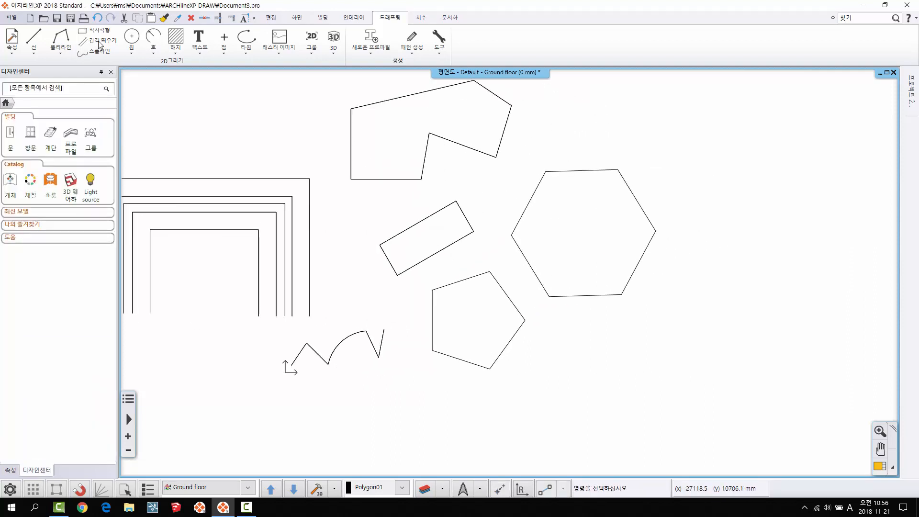
left_click(60, 50)
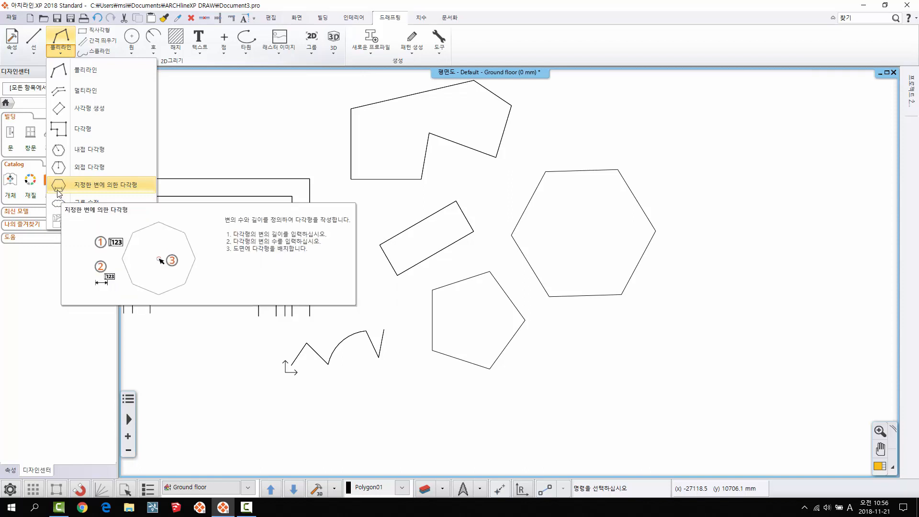
left_click(116, 189)
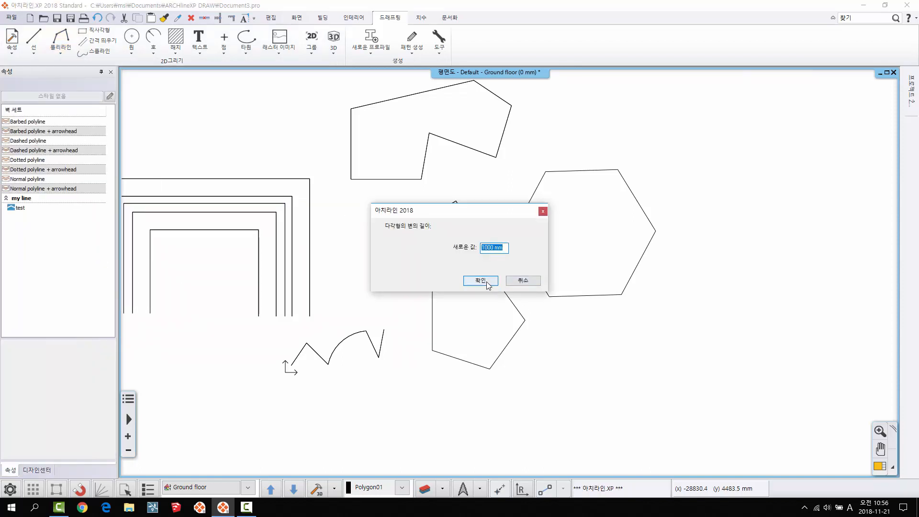
left_click(481, 280)
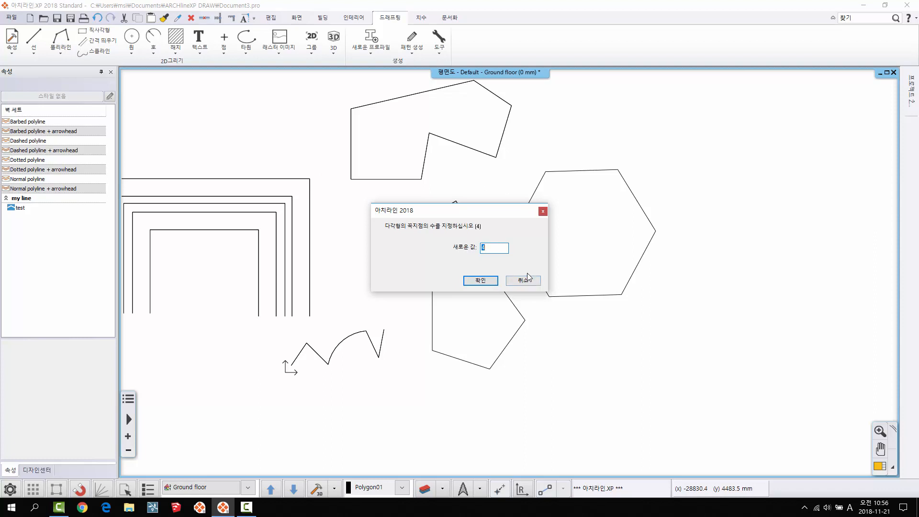
type("6")
left_click(481, 281)
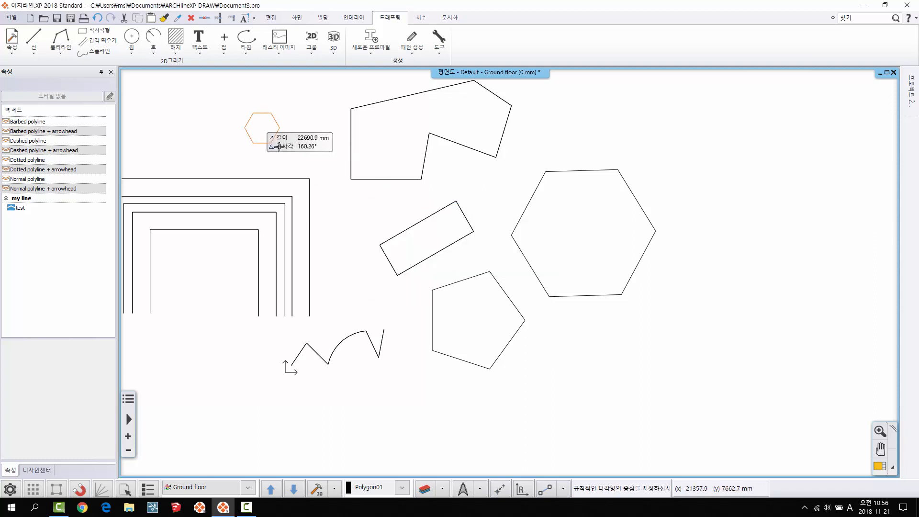
scroll(395, 199, "up", 4)
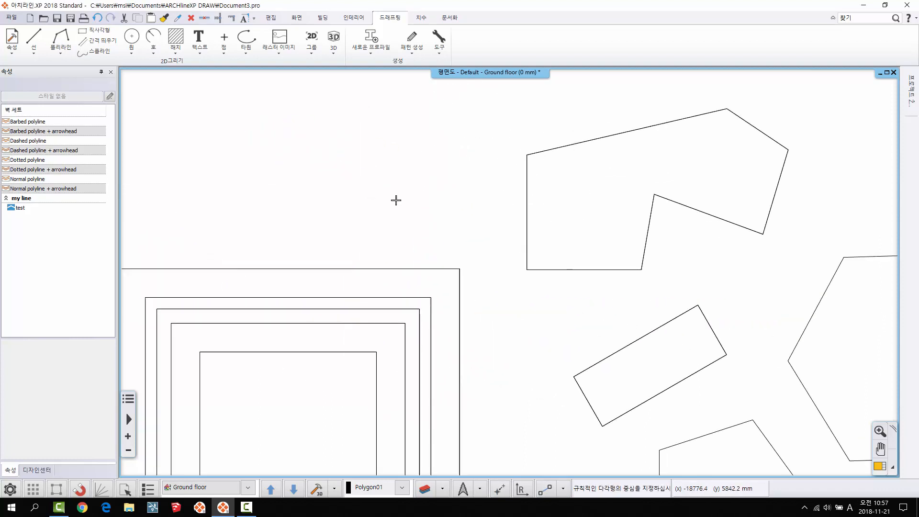
left_click(460, 217)
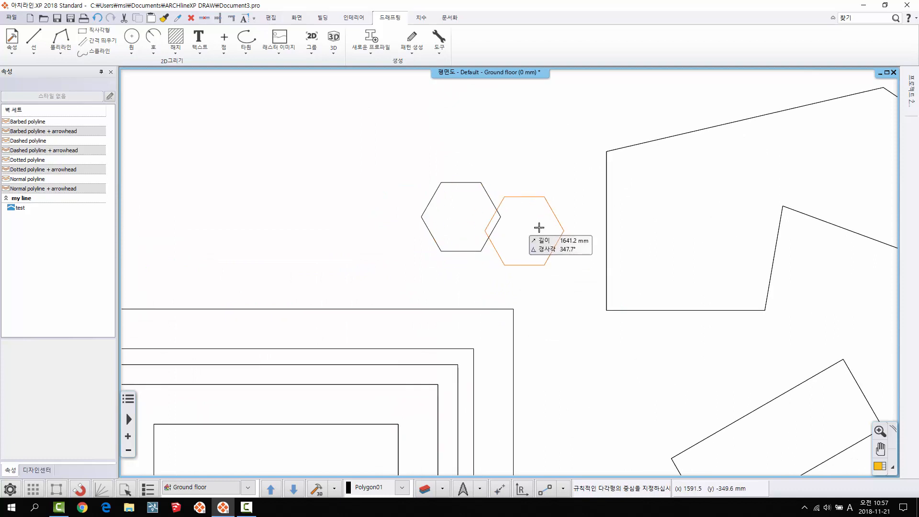
key("Escape")
Add a length dimension to the lower side of the small hexagon above the multiline
left_click(421, 18)
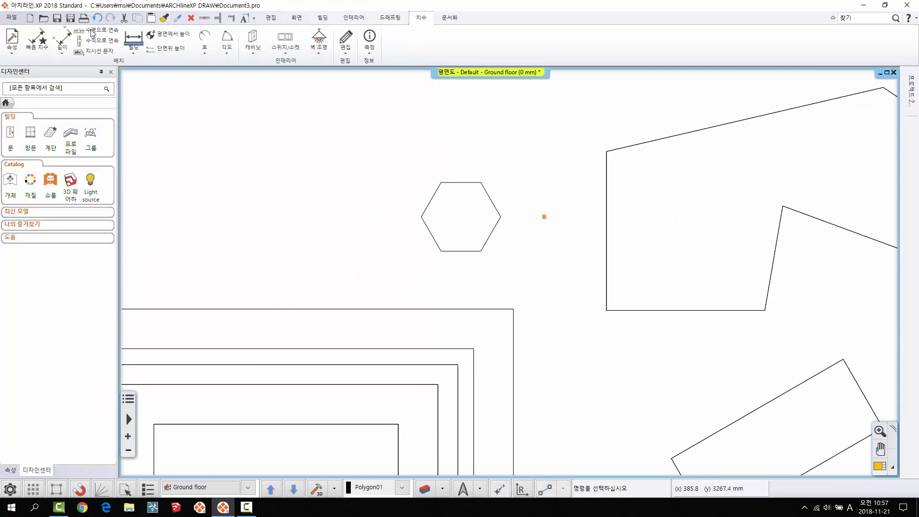
left_click(62, 48)
left_click(98, 70)
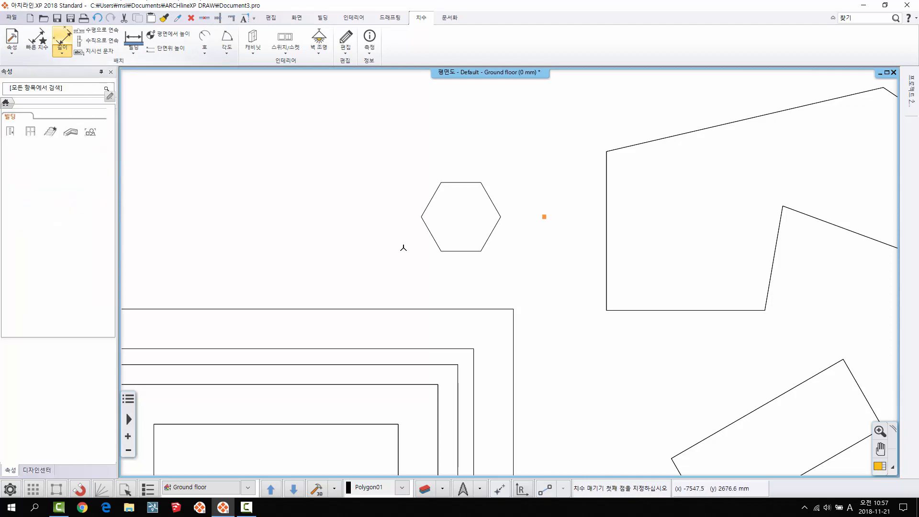
left_click(442, 251)
left_click(481, 252)
left_click(469, 286)
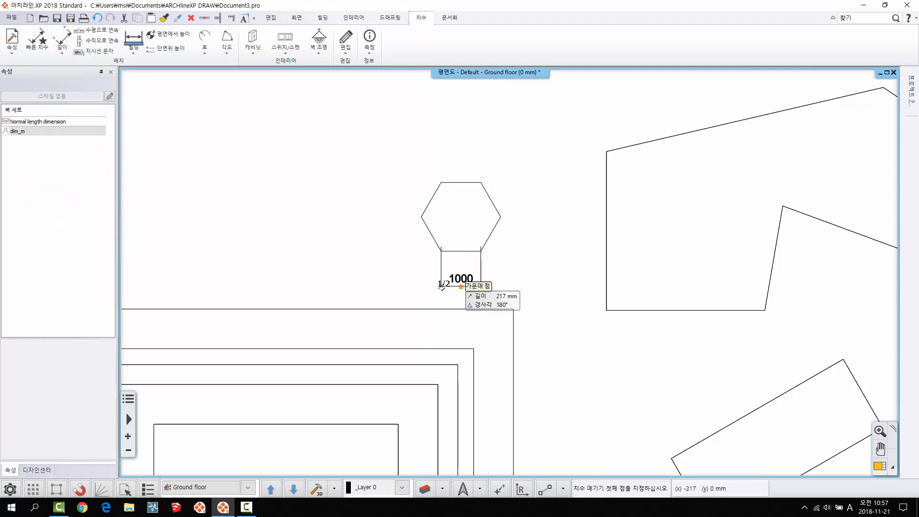
left_click(450, 274)
scroll(509, 273, "down", 2)
middle_click_drag(628, 298, 523, 171)
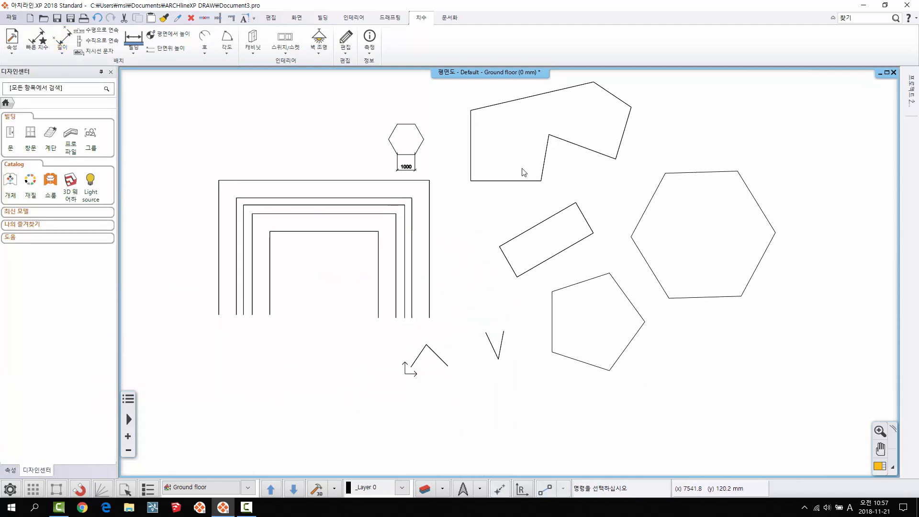
scroll(523, 171, "down", 2)
Draw a closed revision cloud with five vertices across one upper corner of the inverted-U multiline
left_click(390, 18)
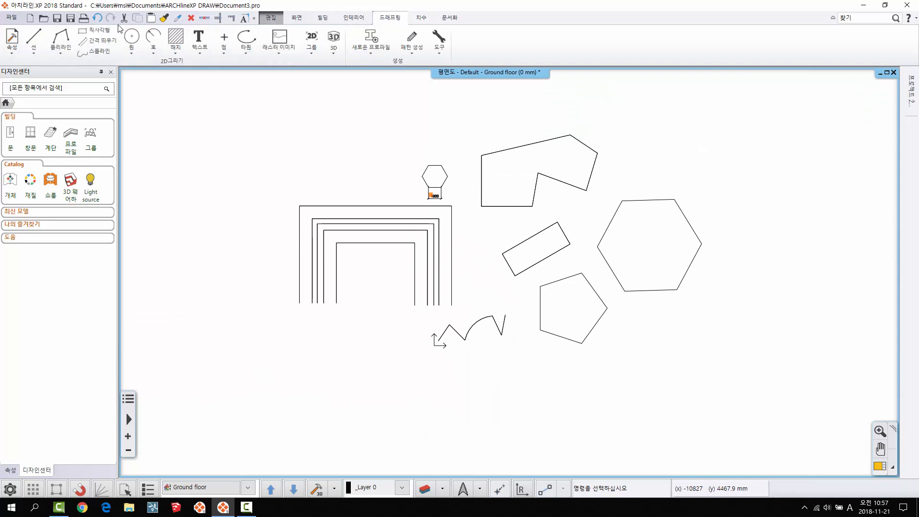
left_click(60, 50)
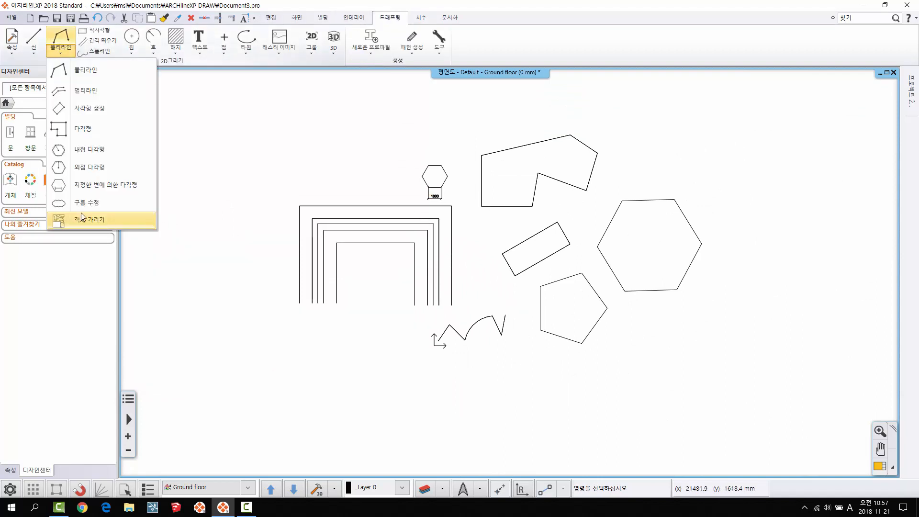
left_click(100, 201)
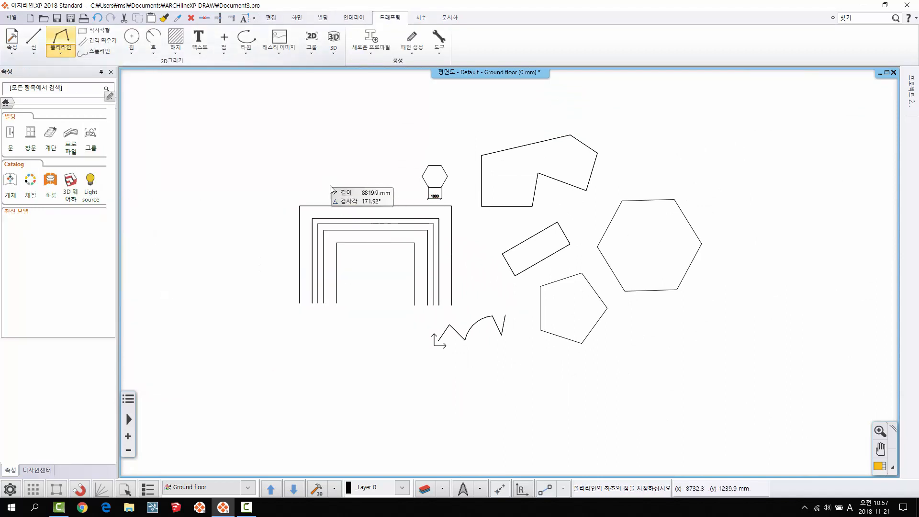
middle_click_drag(285, 202, 357, 225)
scroll(357, 225, "up", 2)
left_click(517, 182)
left_click(311, 255)
left_click(343, 288)
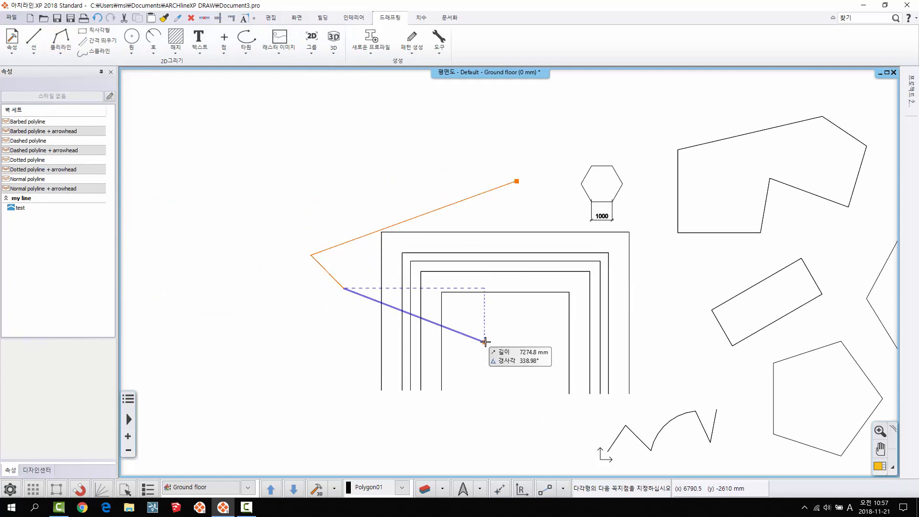
left_click(484, 342)
left_click(539, 314)
left_click(516, 182)
key("Return")
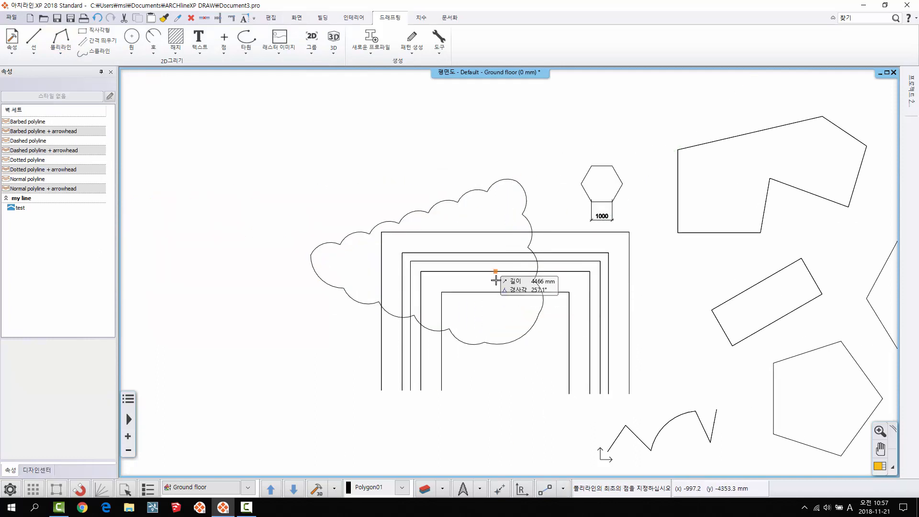
key("Escape")
middle_click_drag(537, 243, 473, 228)
scroll(624, 281, "down", 3)
middle_click_drag(554, 263, 496, 245)
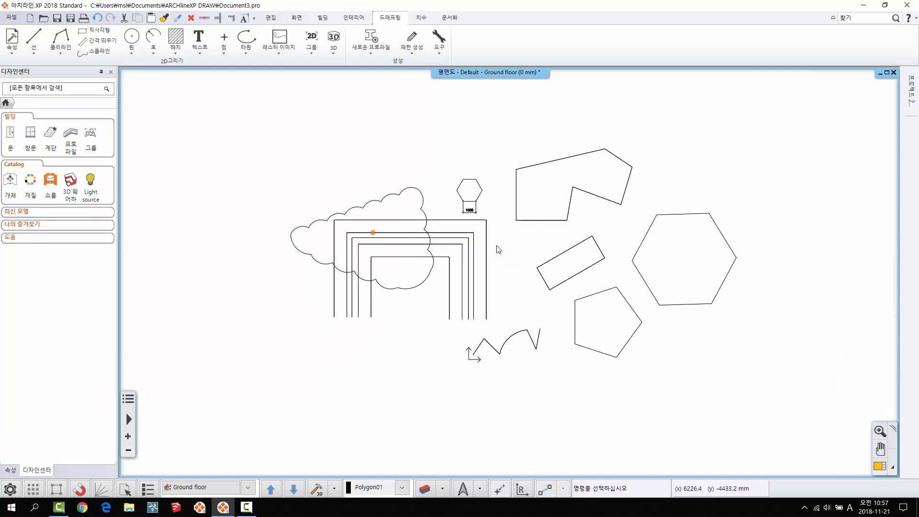
left_click(66, 57)
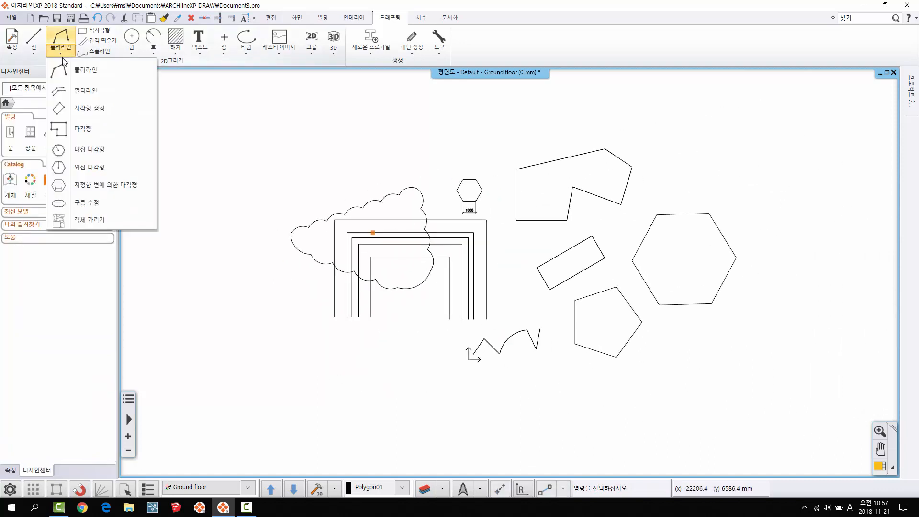
left_click(79, 221)
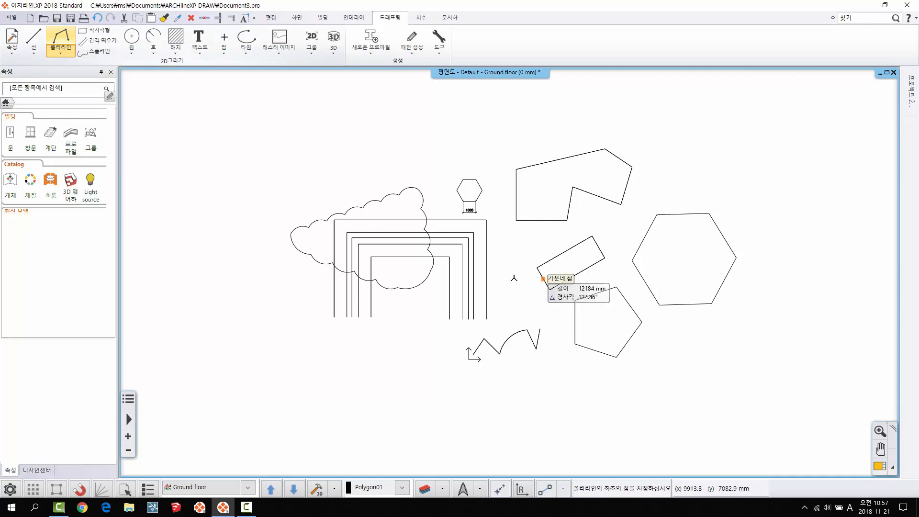
scroll(478, 239, "up", 1)
middle_click_drag(447, 194, 420, 220)
scroll(431, 230, "up", 4)
left_click(549, 310)
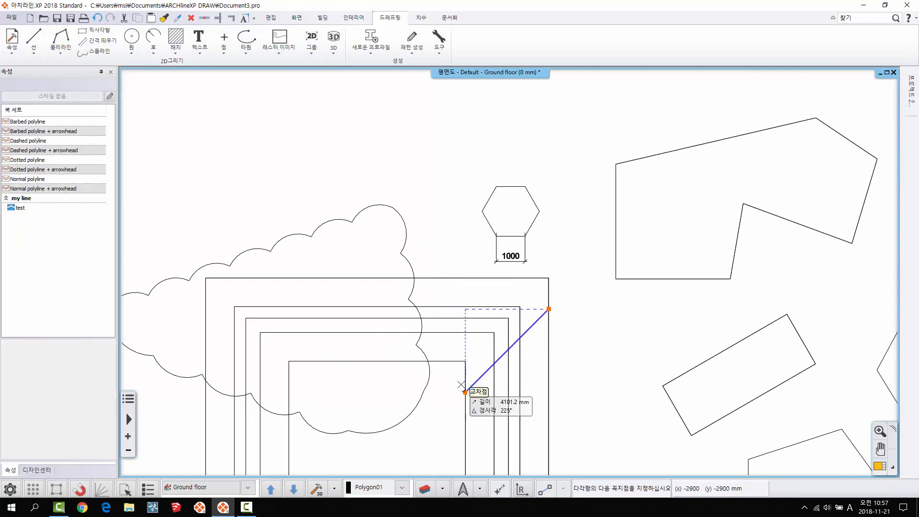
key("Escape")
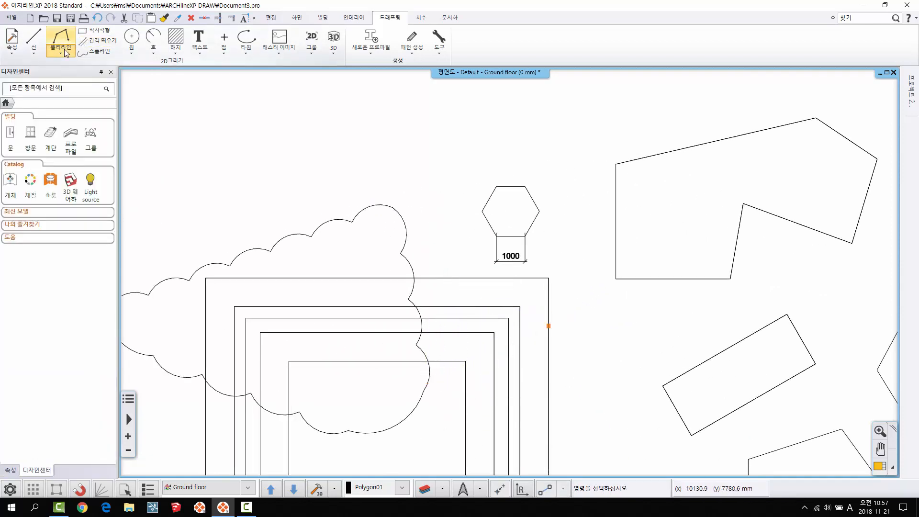
Draw a four-sided object mask about 5 m wide over the multiline's upper corner and the hexagon's dimension
left_click(62, 51)
left_click(88, 221)
middle_click_drag(605, 397, 562, 321)
left_click(551, 308)
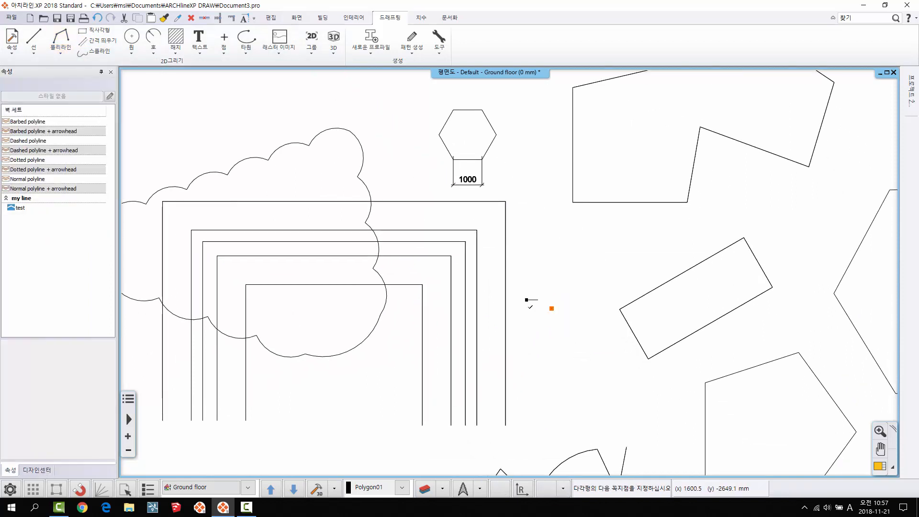
left_click(401, 309)
left_click(410, 163)
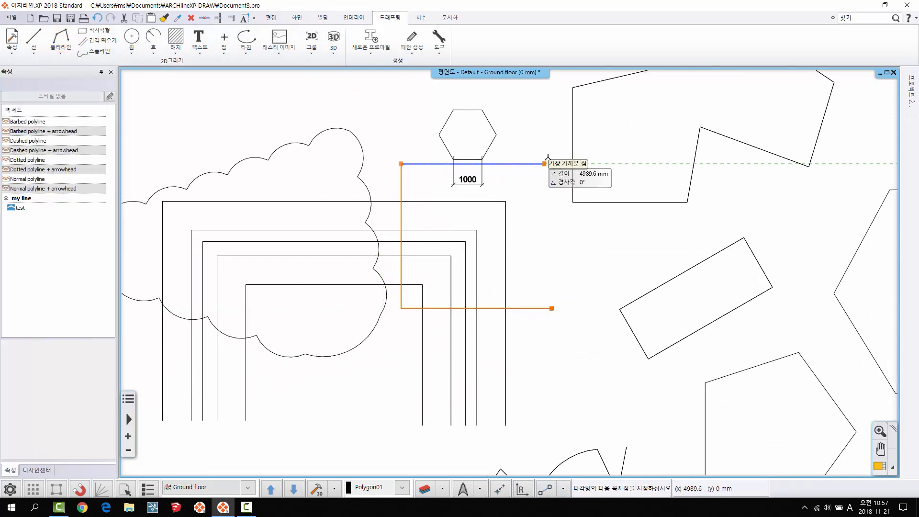
left_click(553, 164)
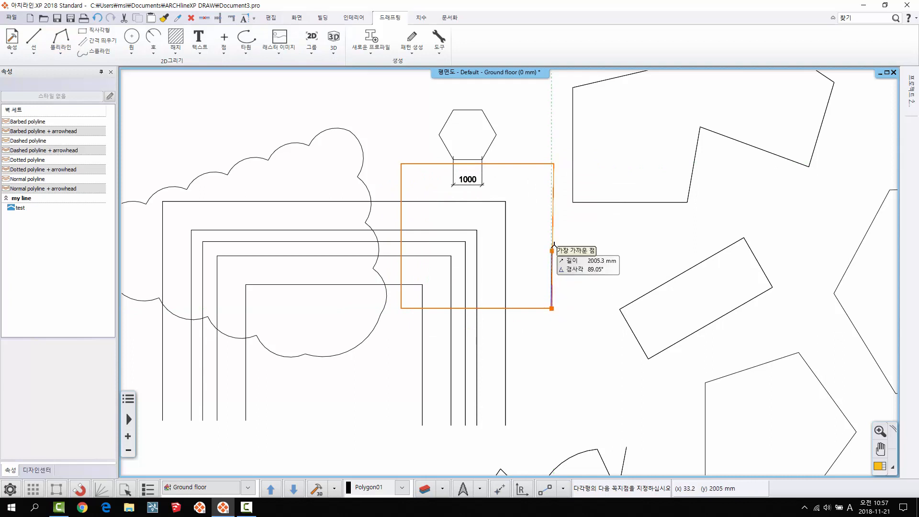
left_click(551, 308)
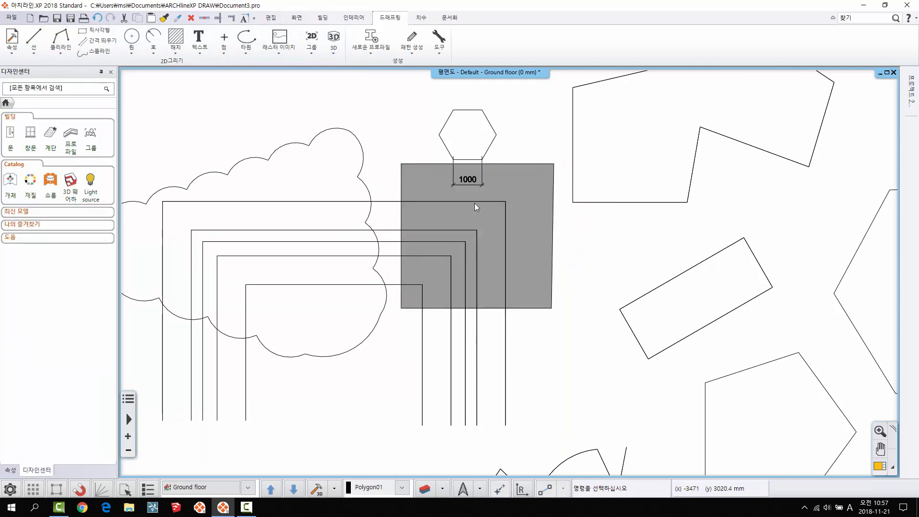
Preview the whole drawing in the print setup with the scale set to 화면에 차게, and close it without printing
scroll(484, 252, "down", 4)
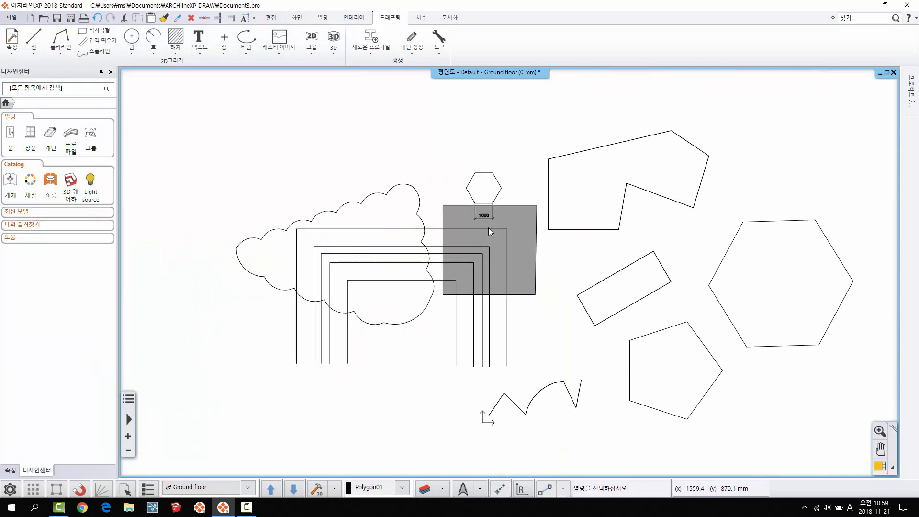
scroll(535, 260, "up", 3)
scroll(535, 259, "up", 3)
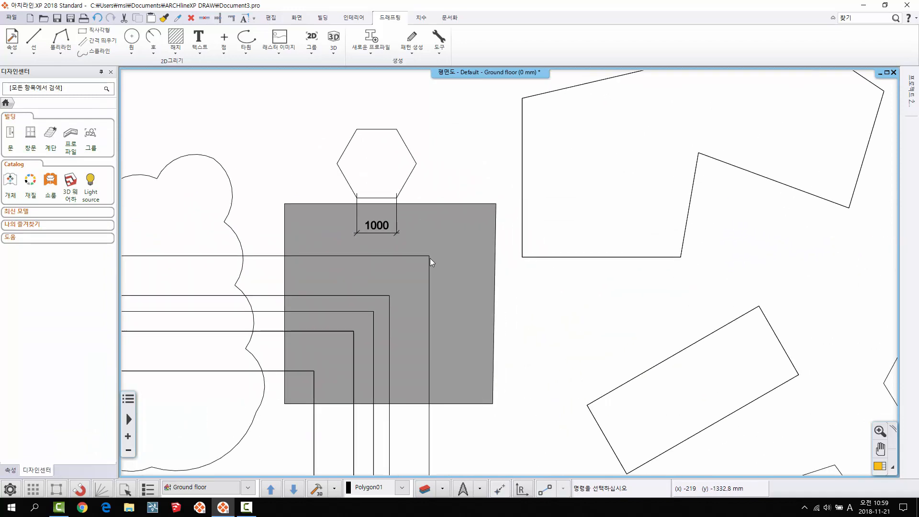
scroll(429, 257, "down", 2)
middle_click_drag(416, 258, 438, 217)
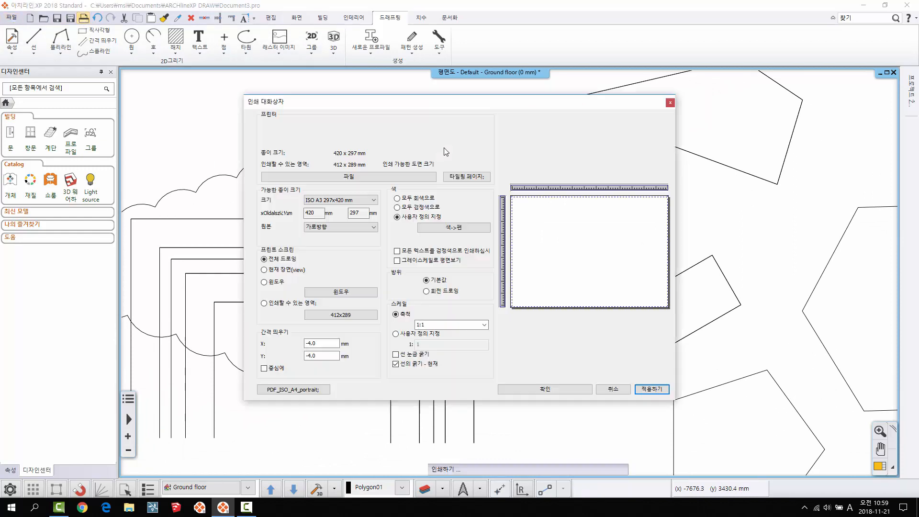
left_click_drag(533, 105, 638, 80)
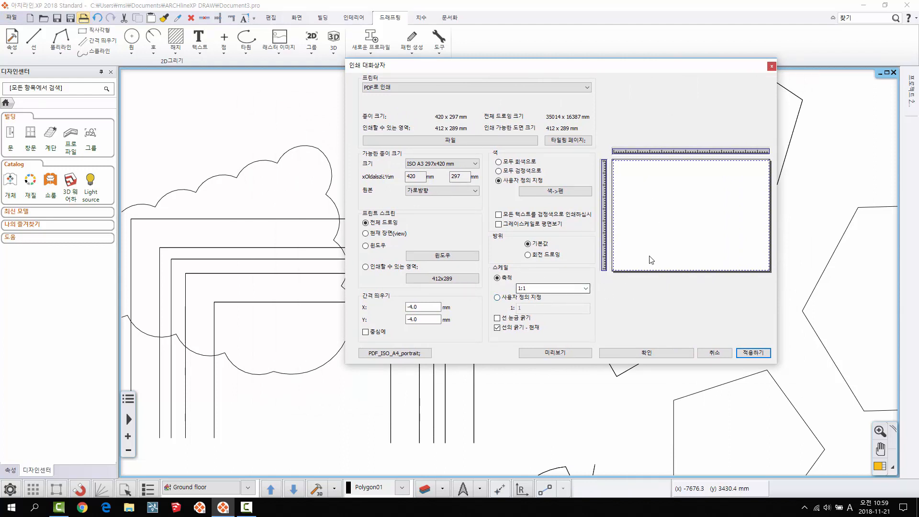
left_click(588, 289)
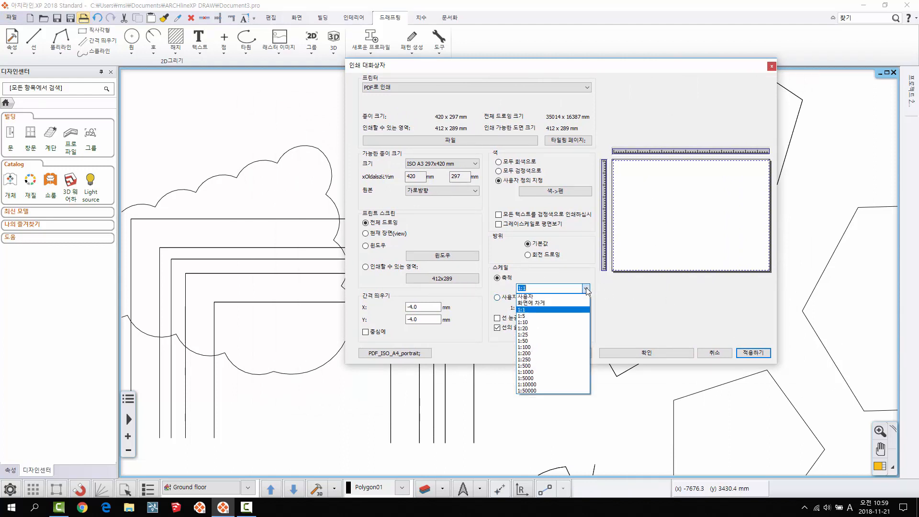
left_click(548, 306)
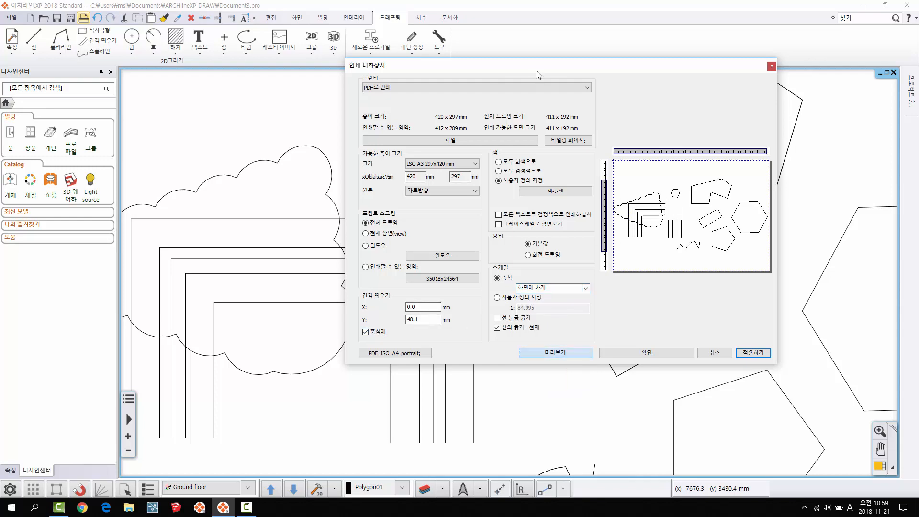
mouse_move(539, 75)
left_mouse_down()
mouse_move(661, 37)
mouse_move(304, 53)
mouse_move(141, 136)
mouse_move(105, 87)
left_mouse_up()
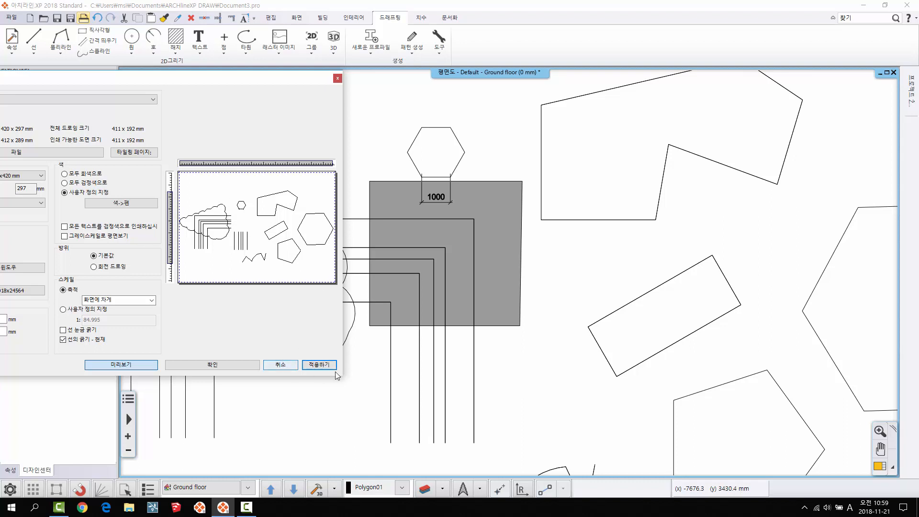
left_click(281, 364)
Delete the grey object mask covering the multiline's corner and the hexagon's dimension
left_click_drag(556, 292, 496, 335)
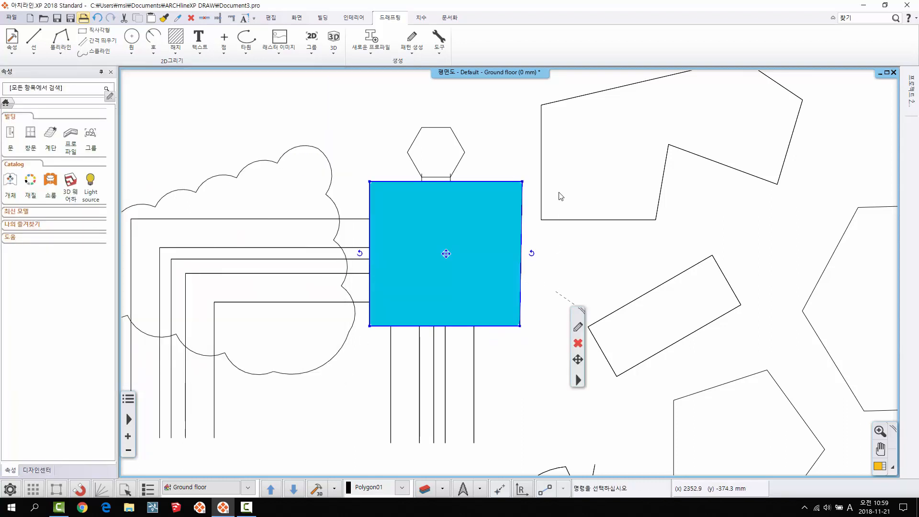
key("Delete")
scroll(551, 239, "down", 3)
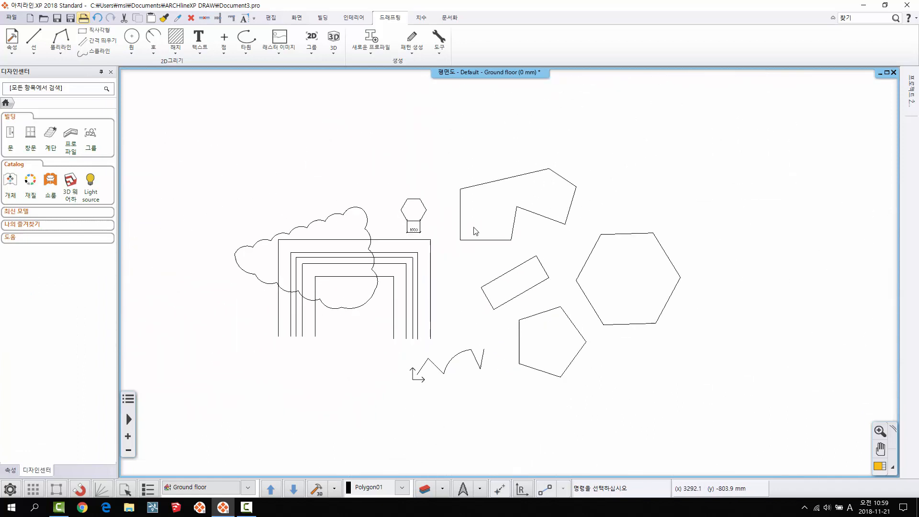
middle_click_drag(495, 240, 466, 241)
scroll(406, 254, "up", 1)
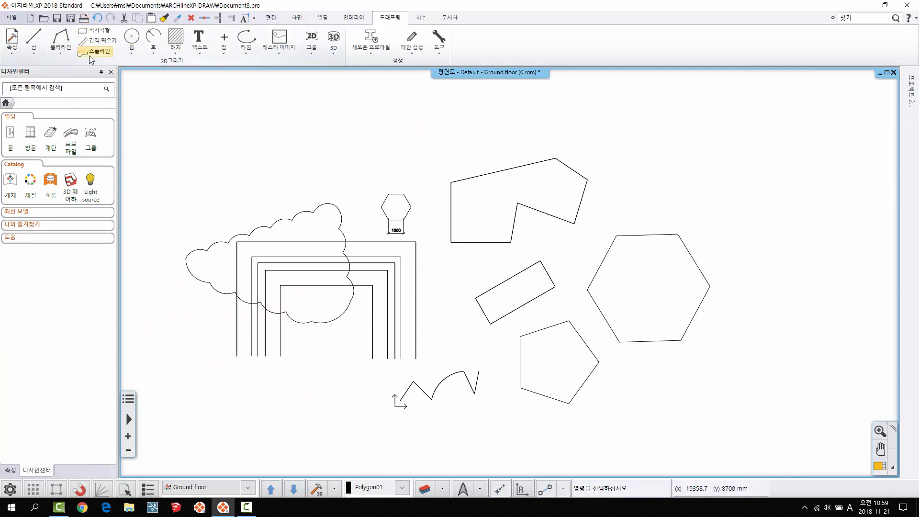
Draw an open wavy spline through five points above the existing shapes
left_click(56, 52)
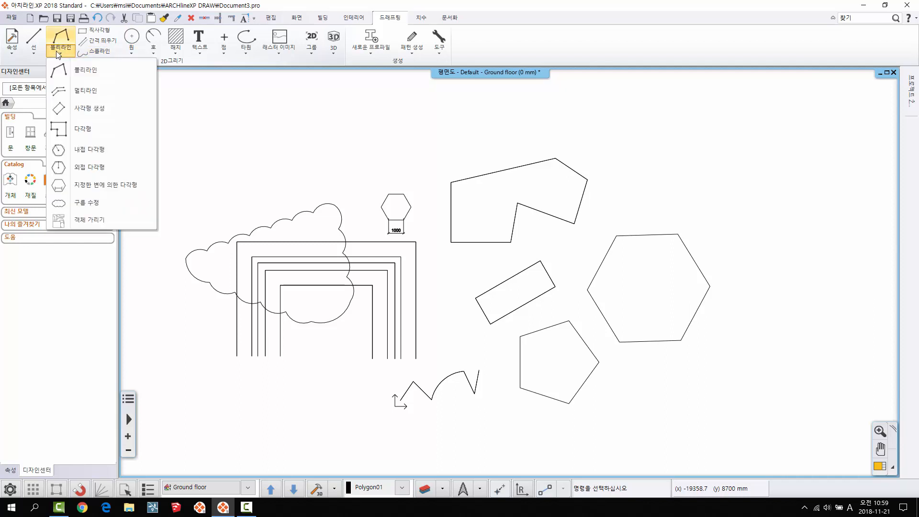
left_click(122, 67)
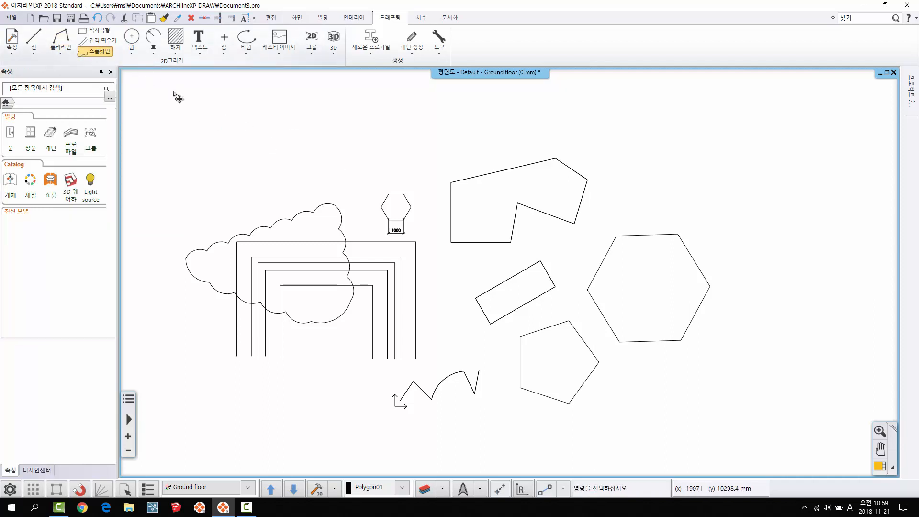
left_click(250, 209)
left_click(342, 145)
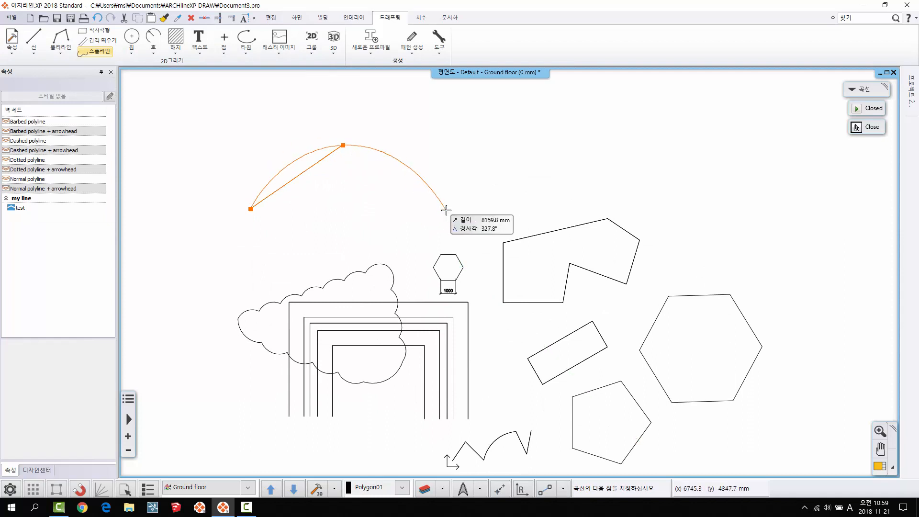
left_click(446, 210)
left_click(541, 138)
left_click(664, 162)
right_click(709, 124)
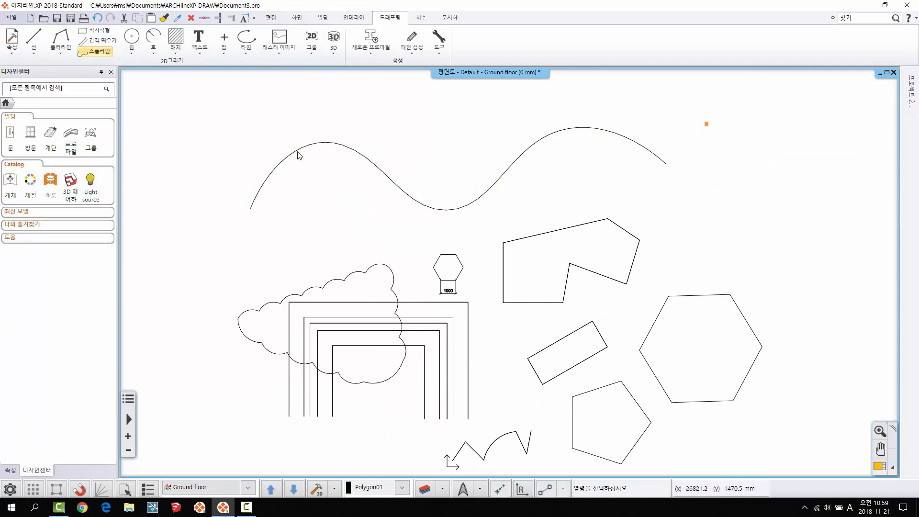
Convert the wavy spline above the shapes into a polyline with the 폴리라인으로 변경 command
middle_click_drag(627, 175, 532, 188)
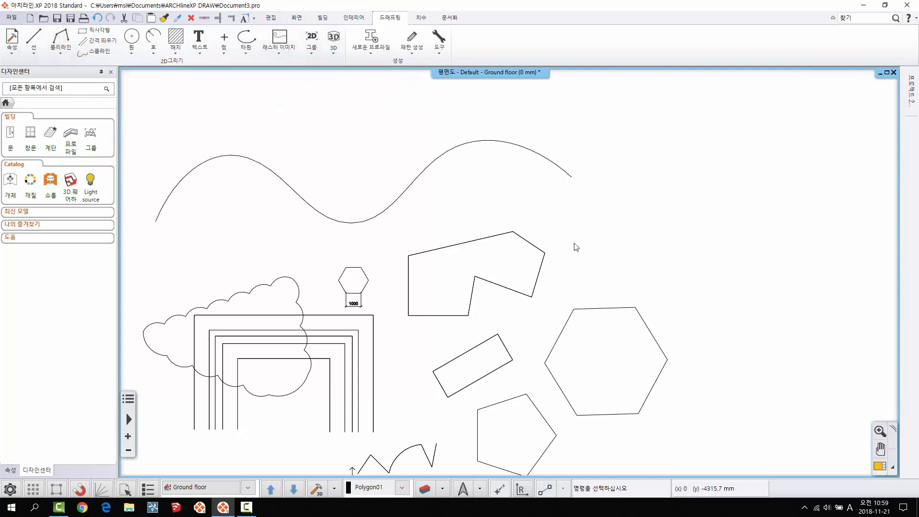
left_click(422, 178)
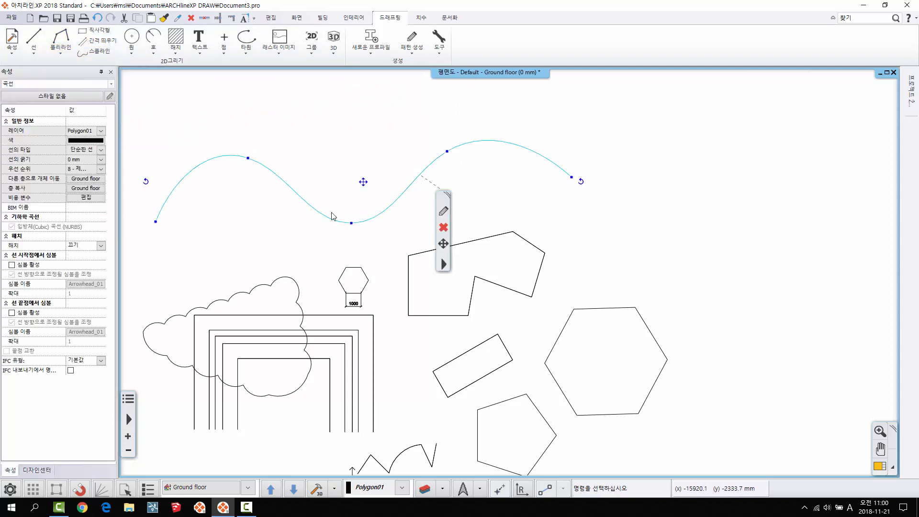
middle_click_drag(417, 201, 422, 198)
right_click(413, 191)
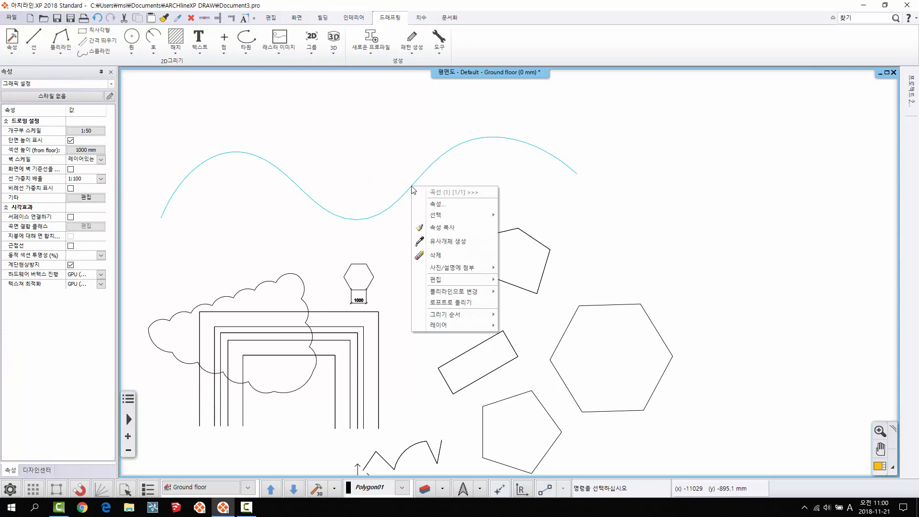
mouse_move(462, 293)
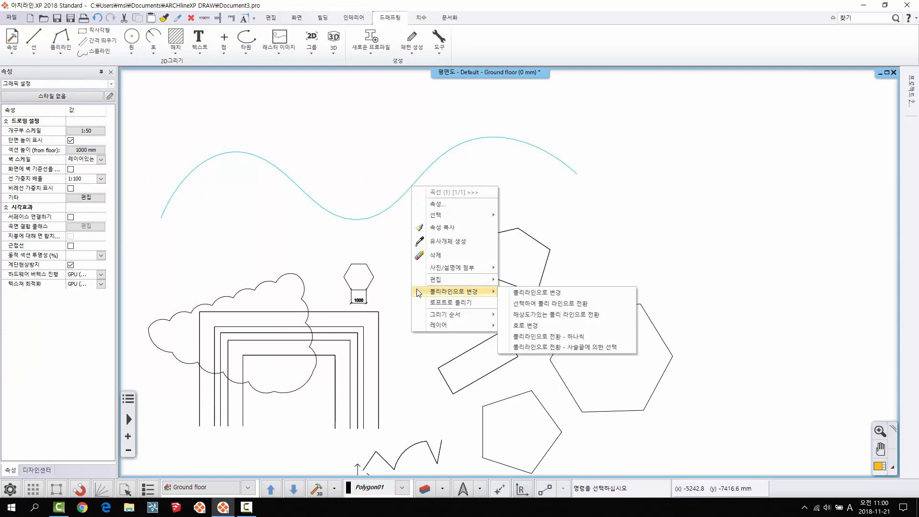
left_click(556, 292)
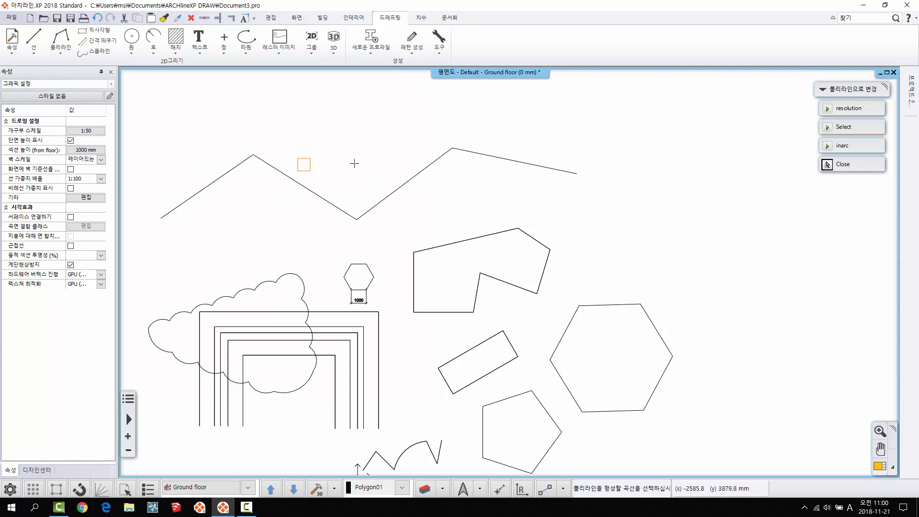
key("Escape")
Break the zigzag polyline above the shapes into separate lines with the 선으로 변경 command
left_click(396, 197)
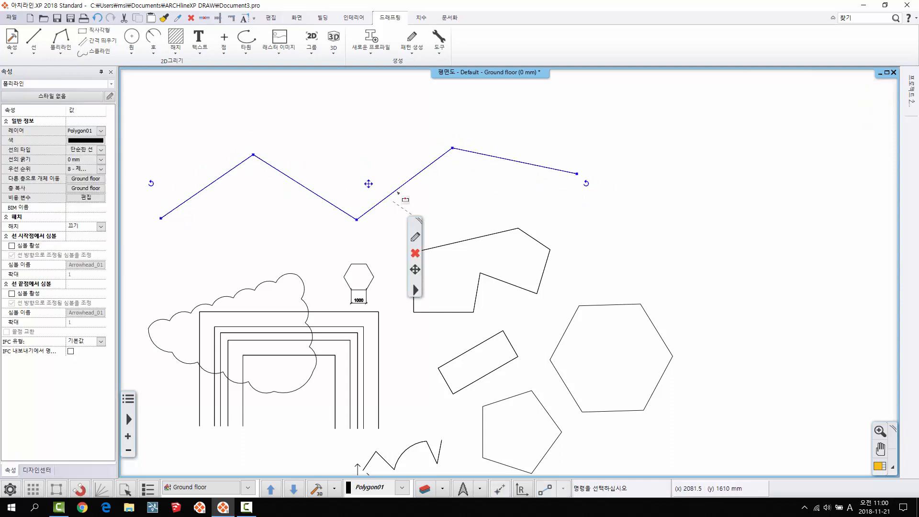
right_click(400, 190)
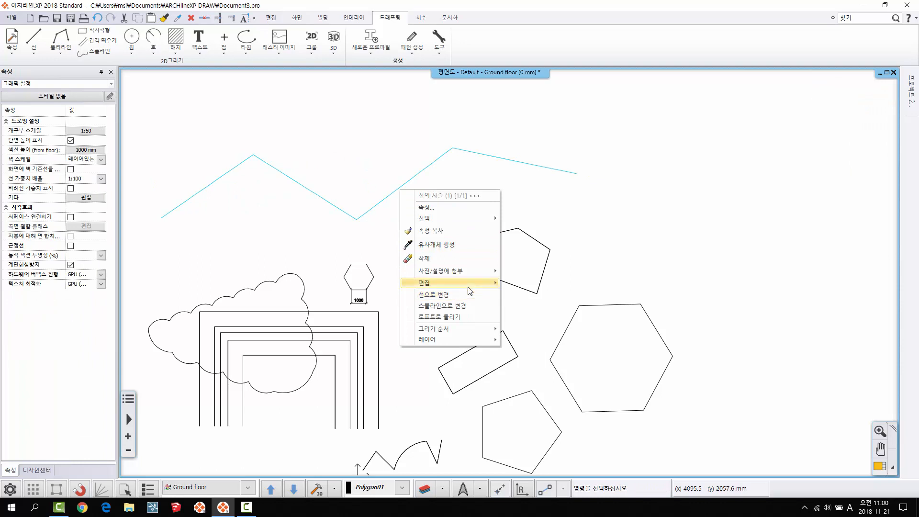
left_click(447, 295)
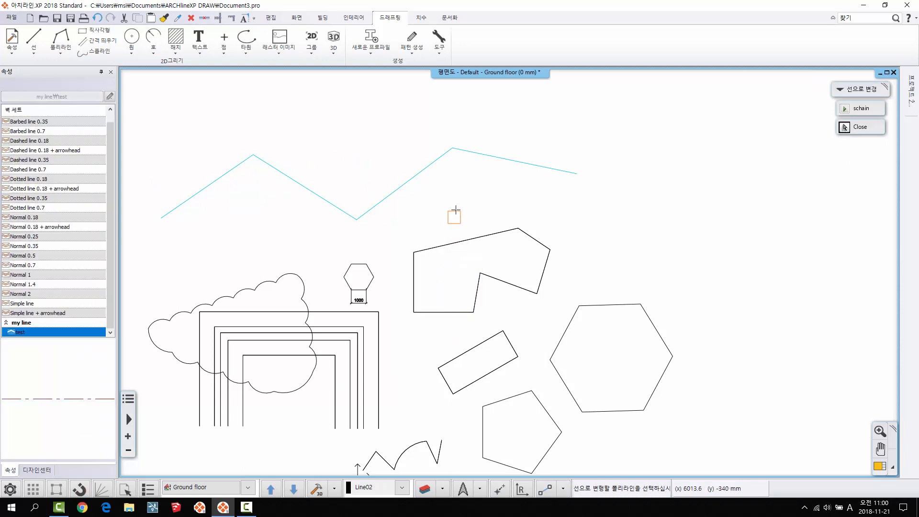
key("Escape")
Select the zigzag's segments one by one to check whether each is an individual line
left_click(488, 156)
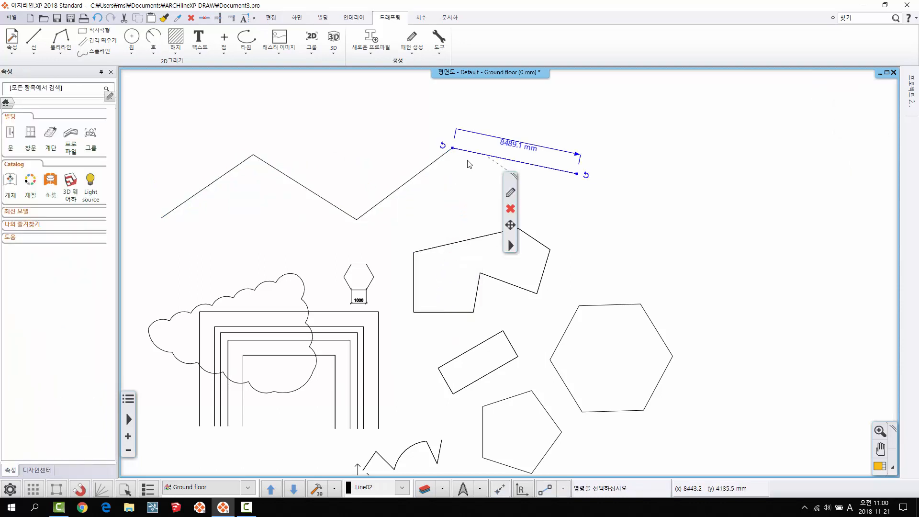
left_click(423, 170)
left_click(311, 193)
left_click(230, 175)
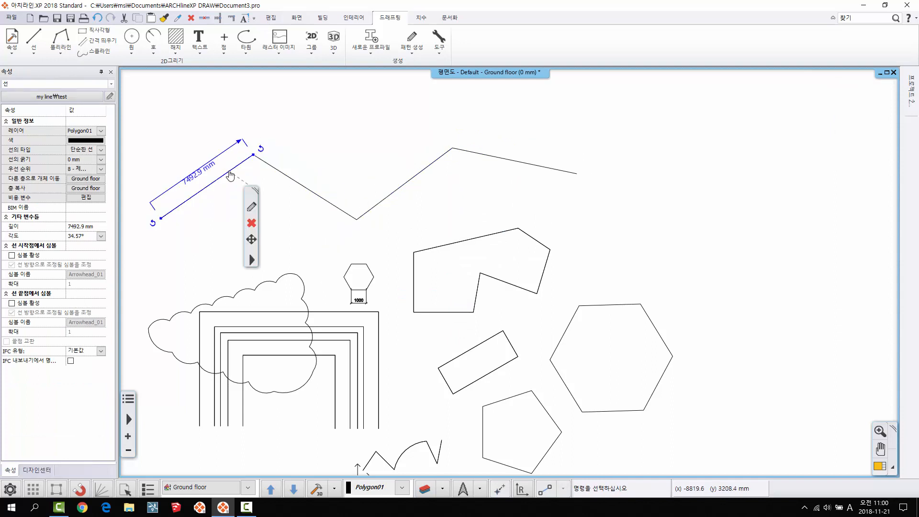
left_click(295, 185)
left_click(416, 176)
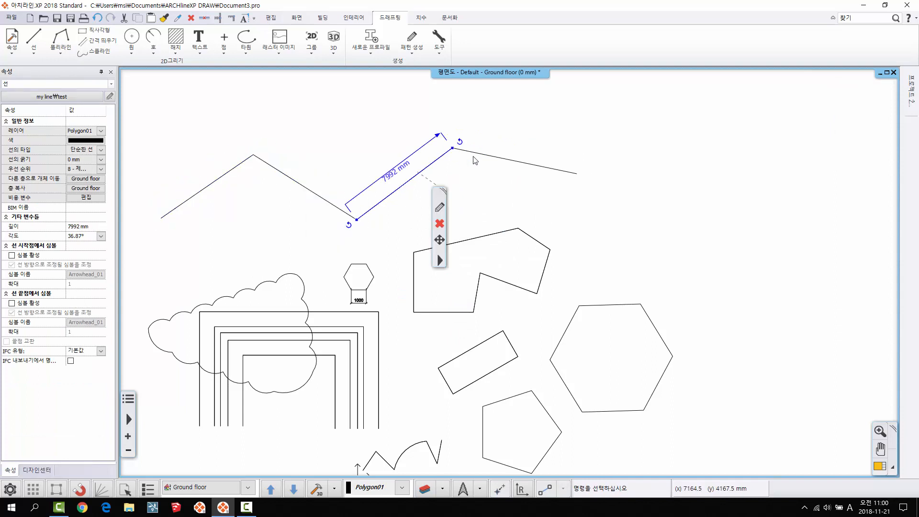
key("Escape")
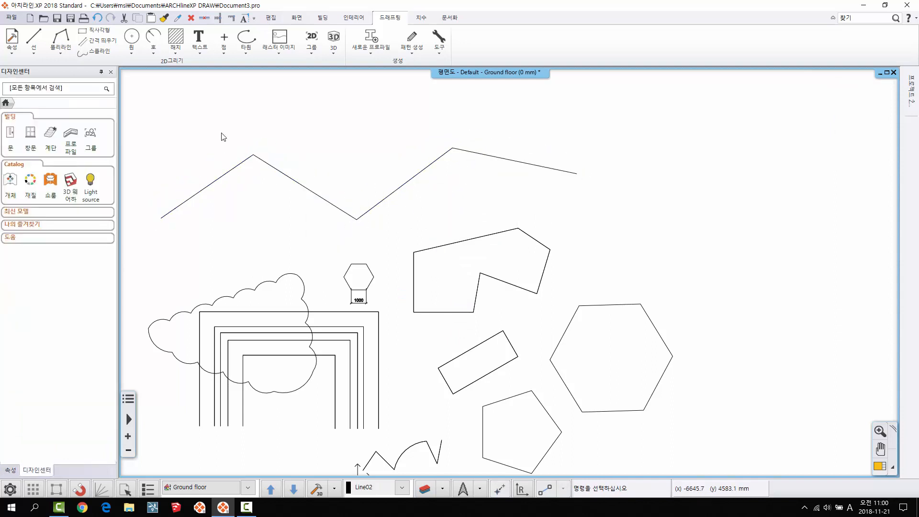
Try to join the four zigzag lines into one polyline segment by segment with 폴리라인으로 전환 - 하나씩
left_click(393, 198)
right_click(404, 190)
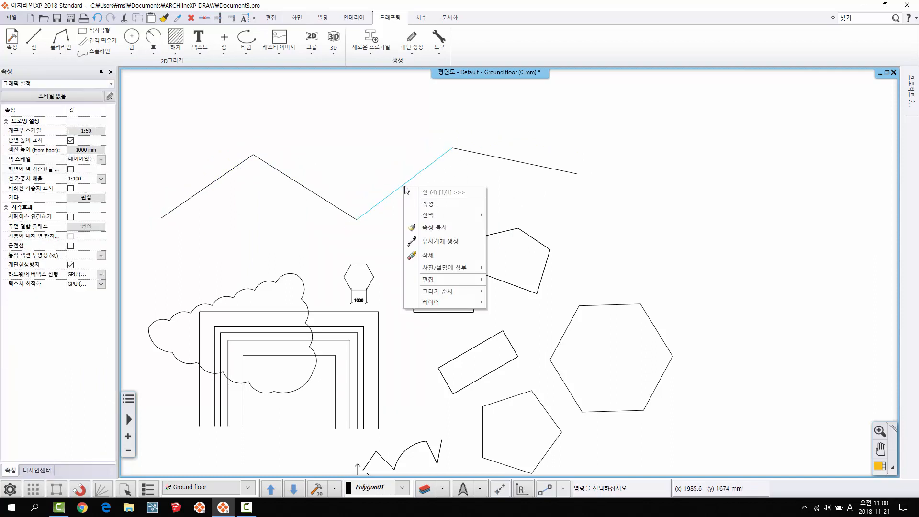
mouse_move(470, 286)
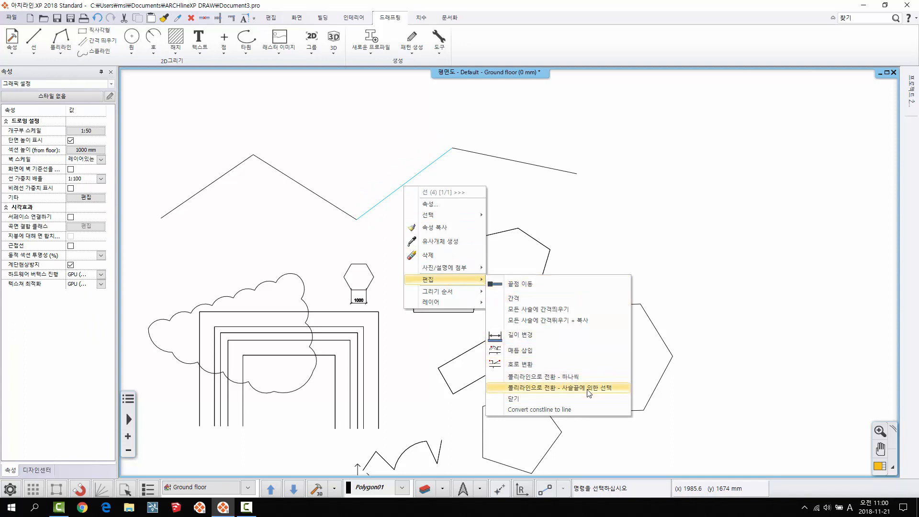
left_click(550, 377)
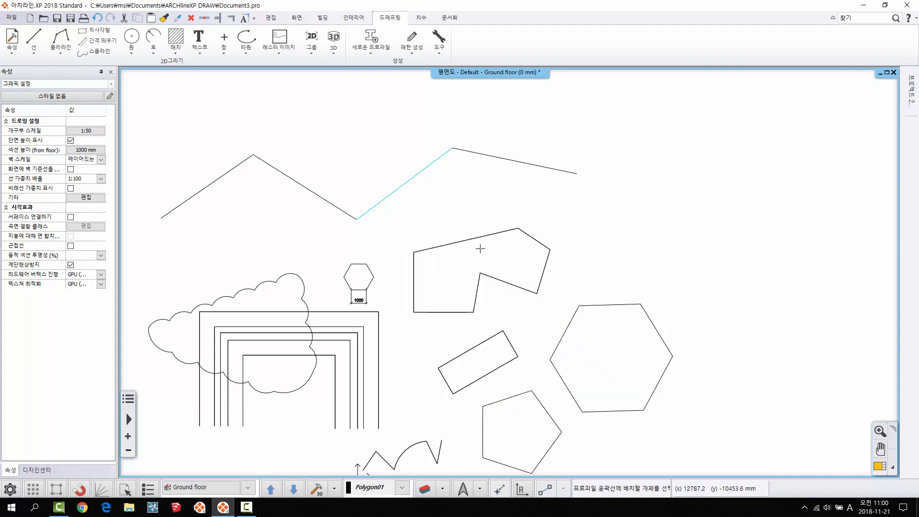
left_click(410, 179)
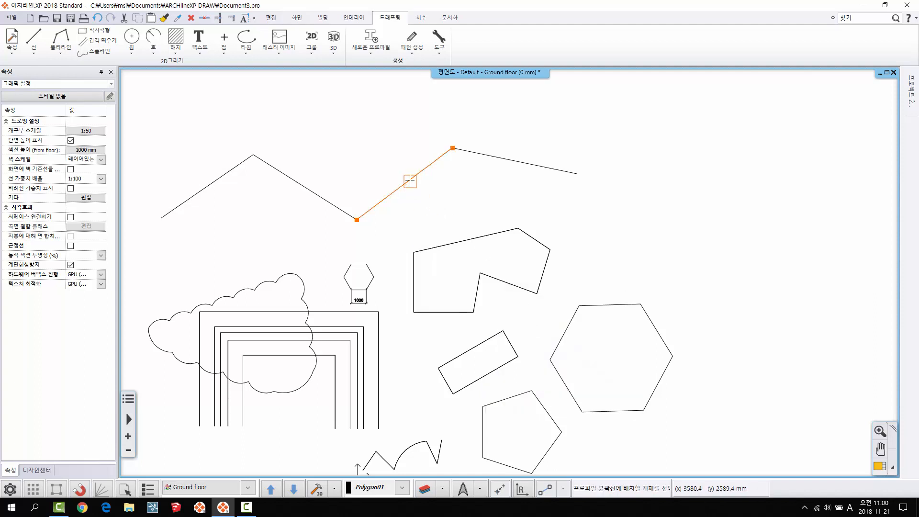
left_click(336, 207)
left_click(230, 175)
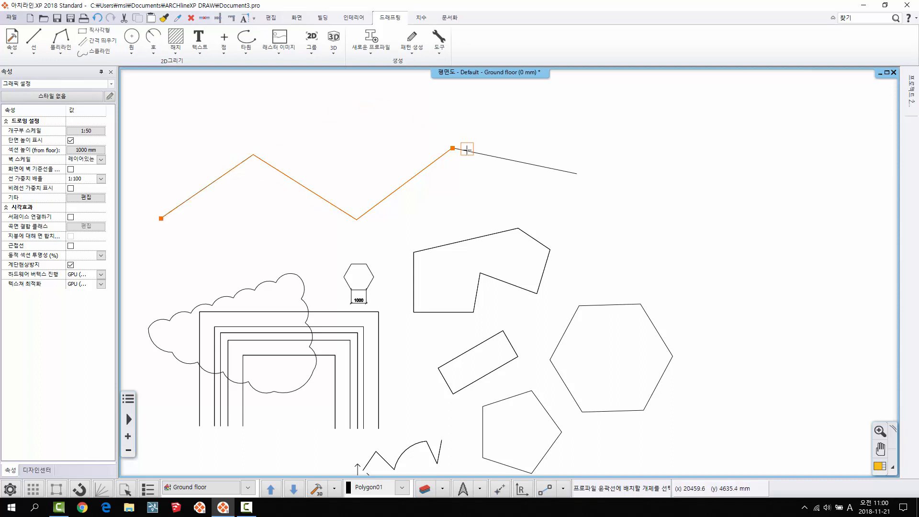
left_click(517, 166)
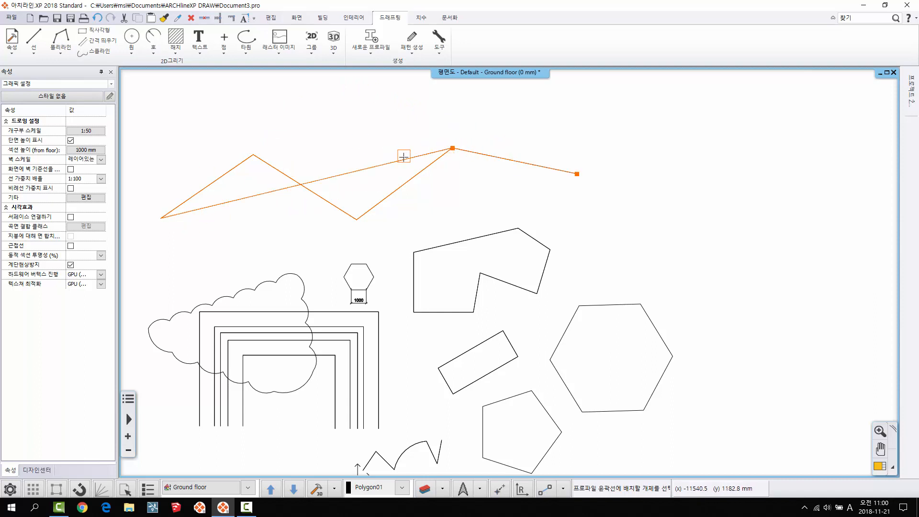
key("Escape")
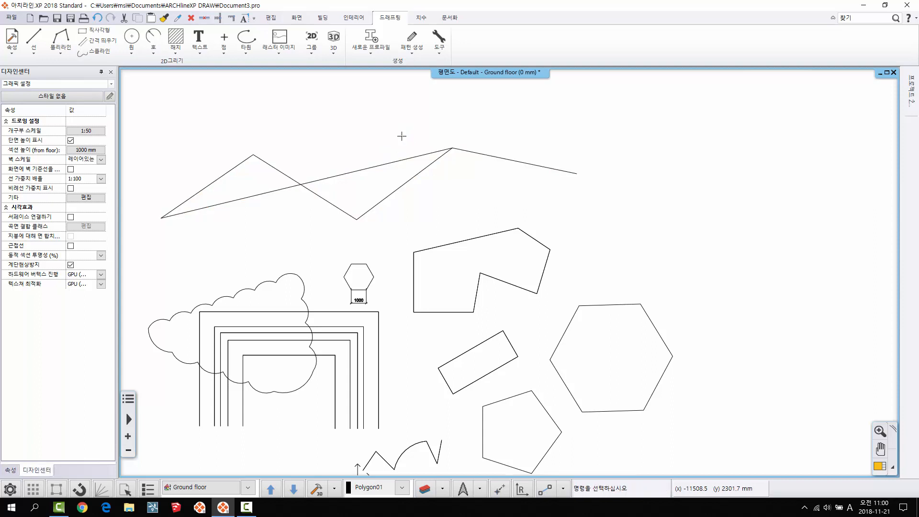
left_click(396, 163)
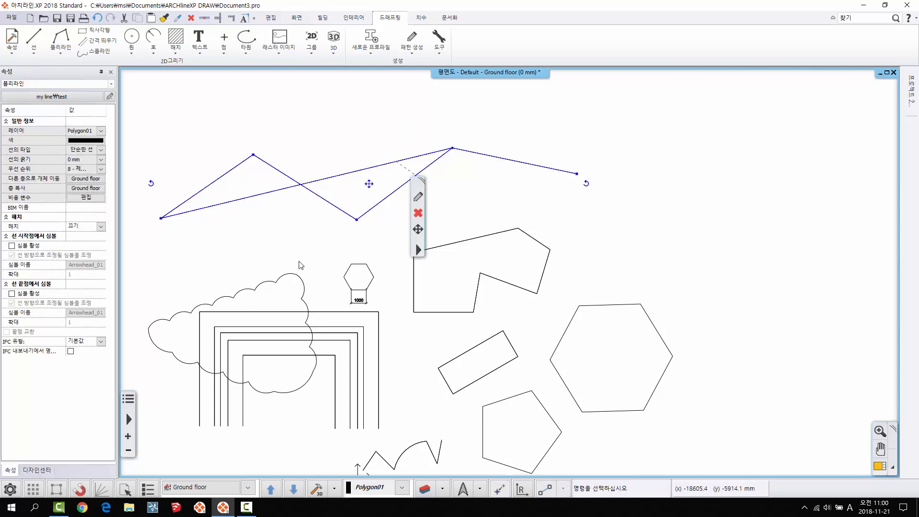
Undo the segment-by-segment polyline conversion and check the zigzag's individual lines
left_click(99, 19)
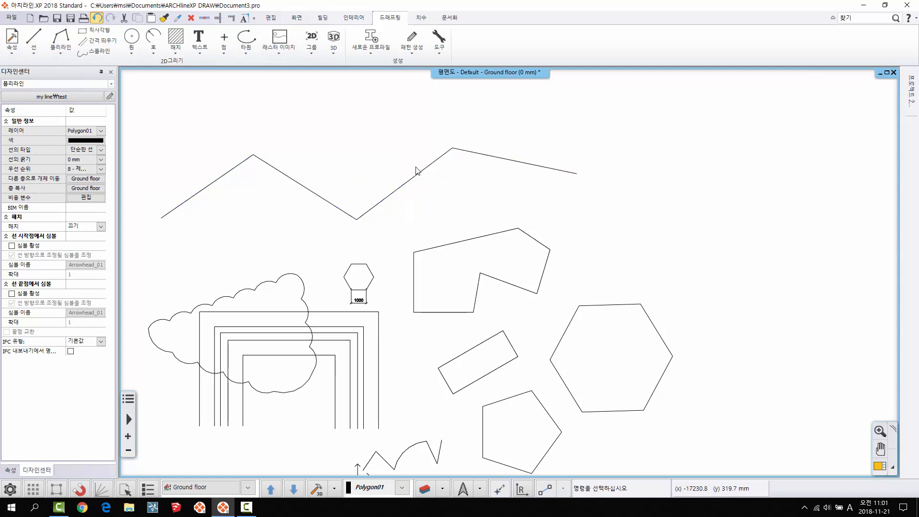
left_click(500, 164)
left_click(386, 200)
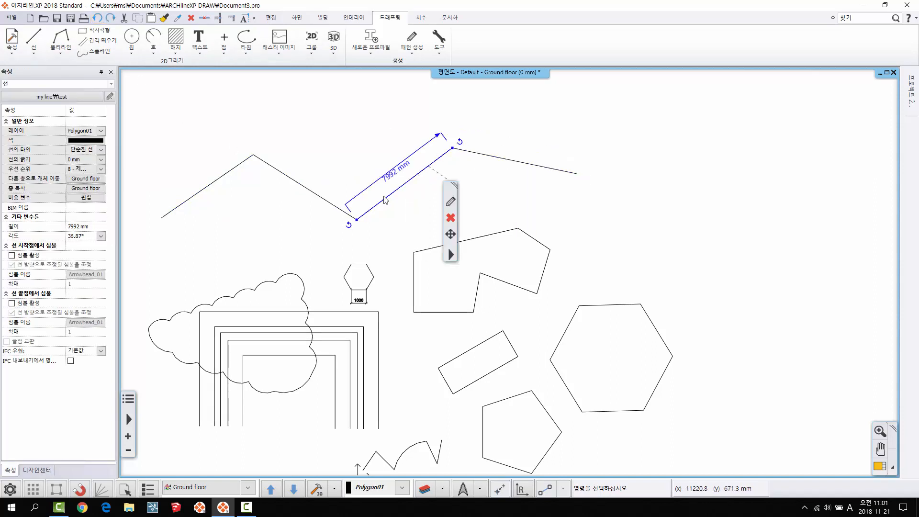
left_click(223, 163)
Join the four zigzag lines into one polyline with 폴리라인으로 전환 - 사슬끝에 의한 선택 and select it to check
left_click(409, 181)
right_click(407, 181)
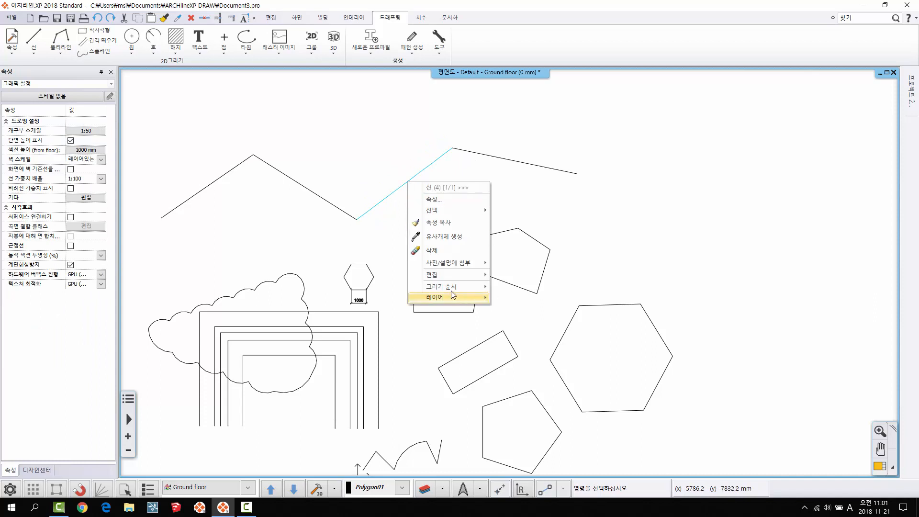
mouse_move(457, 276)
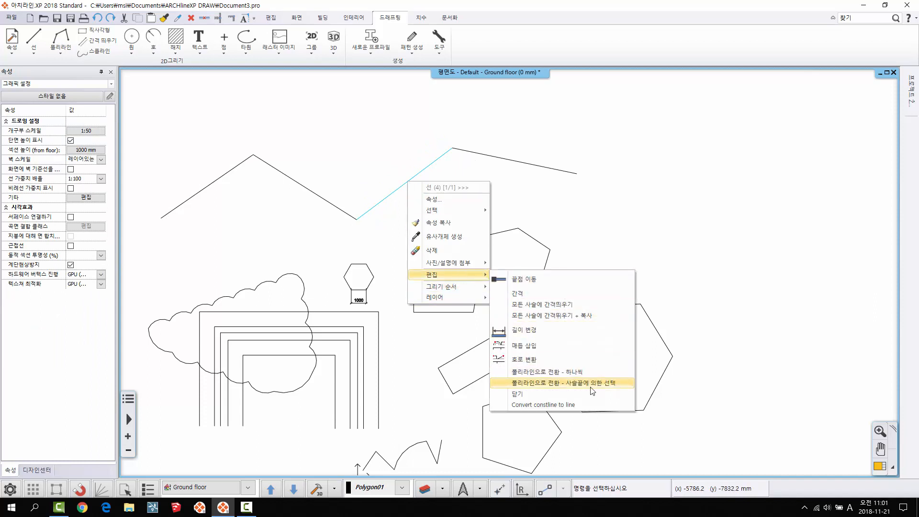
left_click(589, 383)
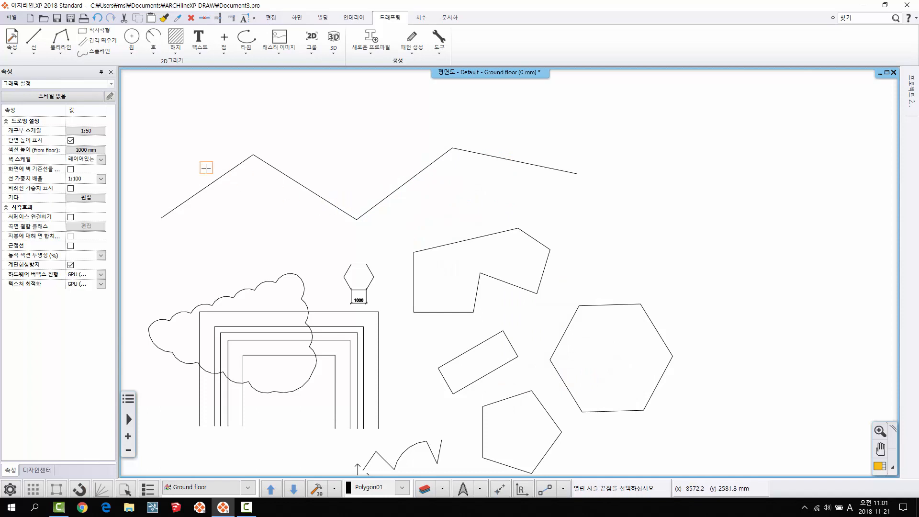
key("Escape")
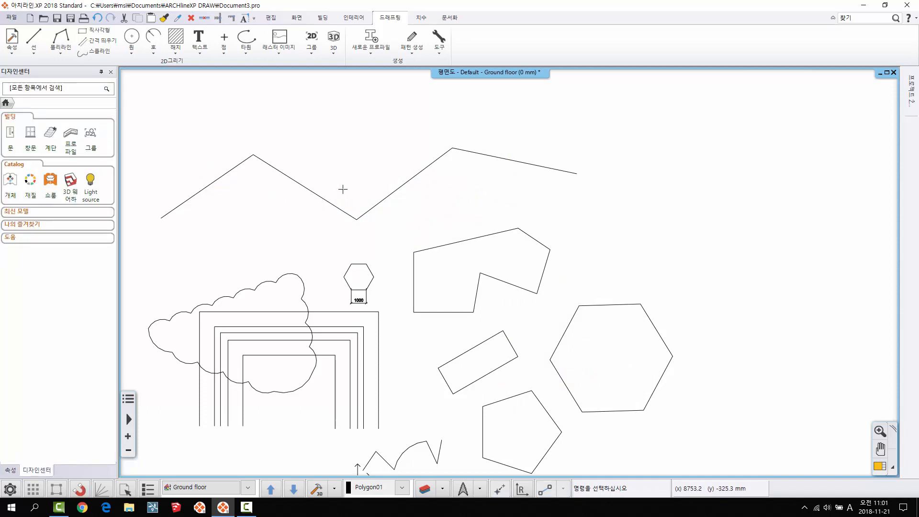
left_click(378, 209)
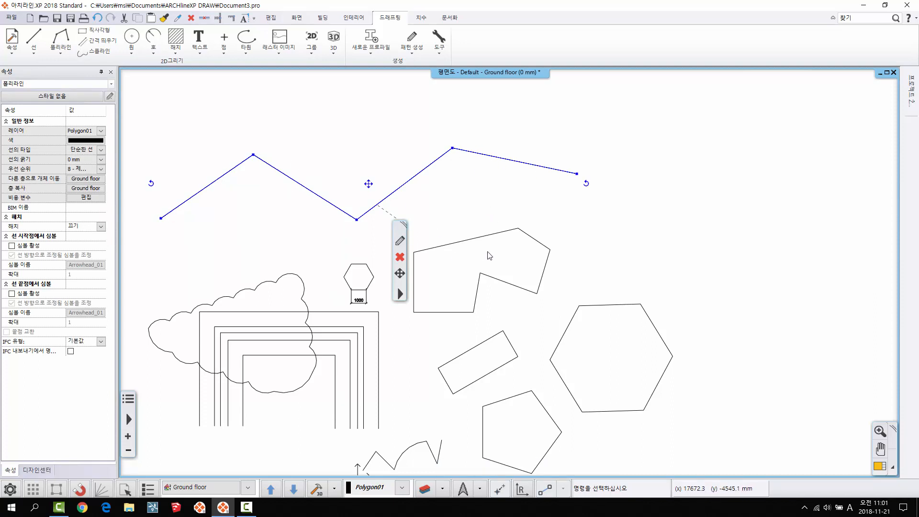
Draw a centre-point circle with a radius of about 3987 mm above the zigzag polyline
scroll(494, 261, "down", 5)
middle_click_drag(495, 303, 461, 291)
key("Escape")
scroll(459, 193, "up", 4)
left_click(131, 51)
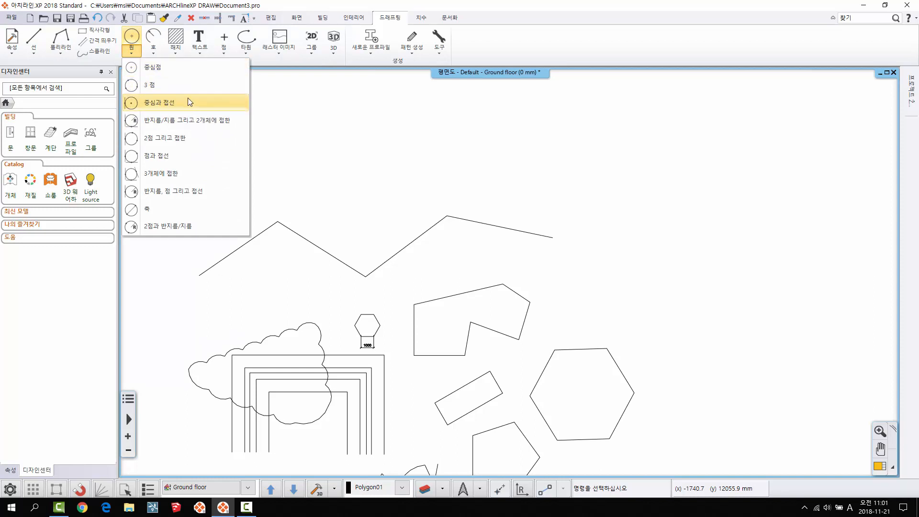
left_click(146, 67)
left_click(343, 145)
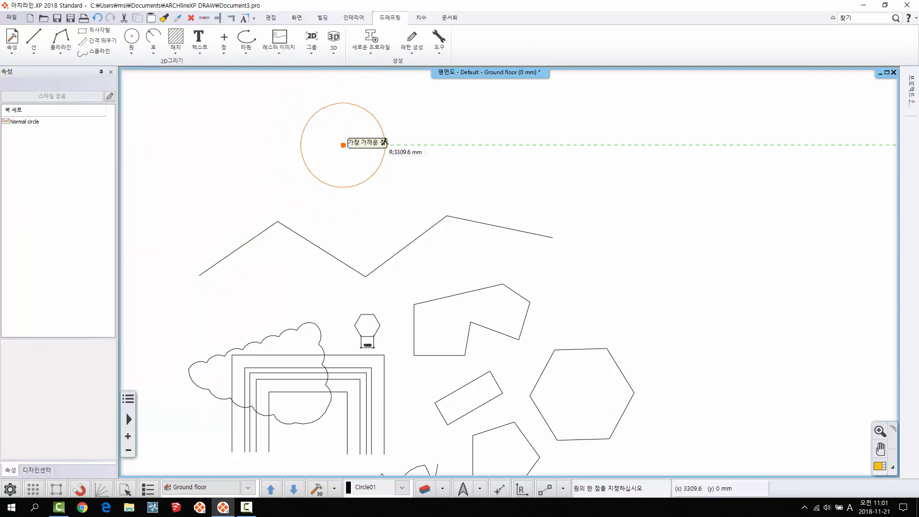
left_click(393, 144)
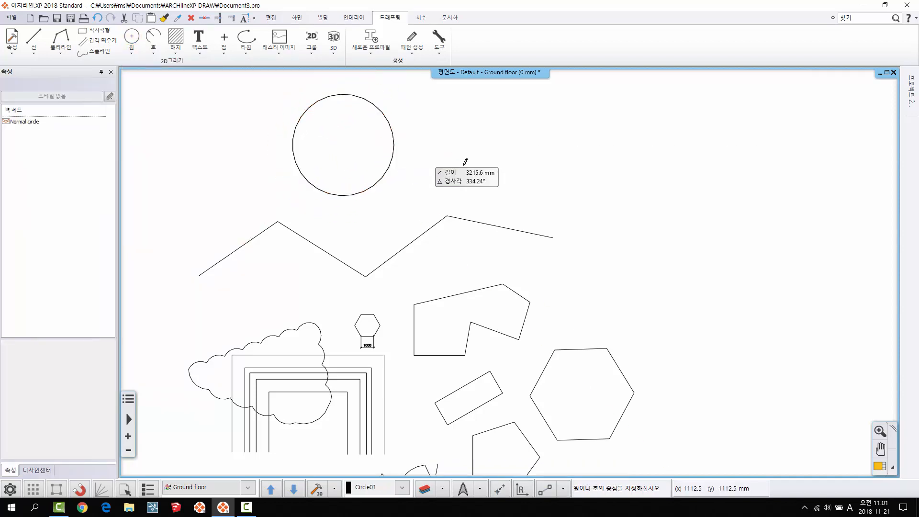
Set the circle's radius to 4000 mm and check the new value on the circle
left_click(393, 143)
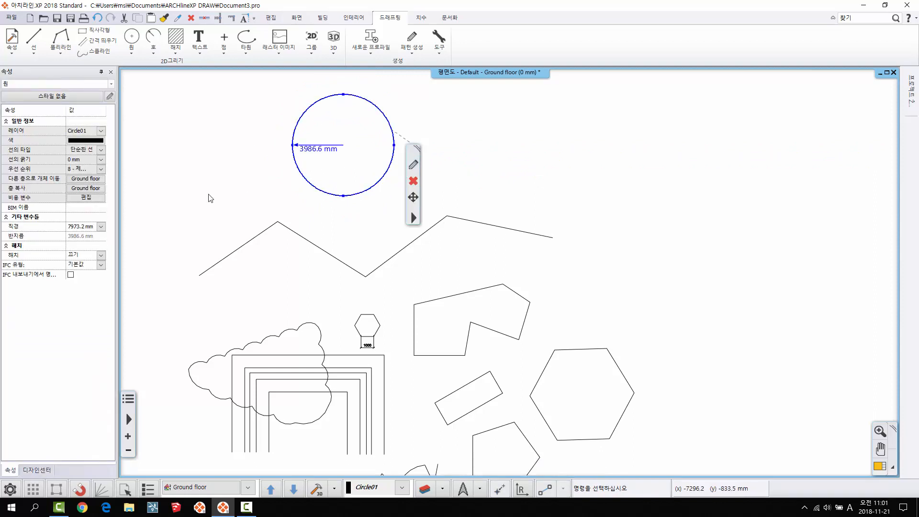
left_click(308, 149)
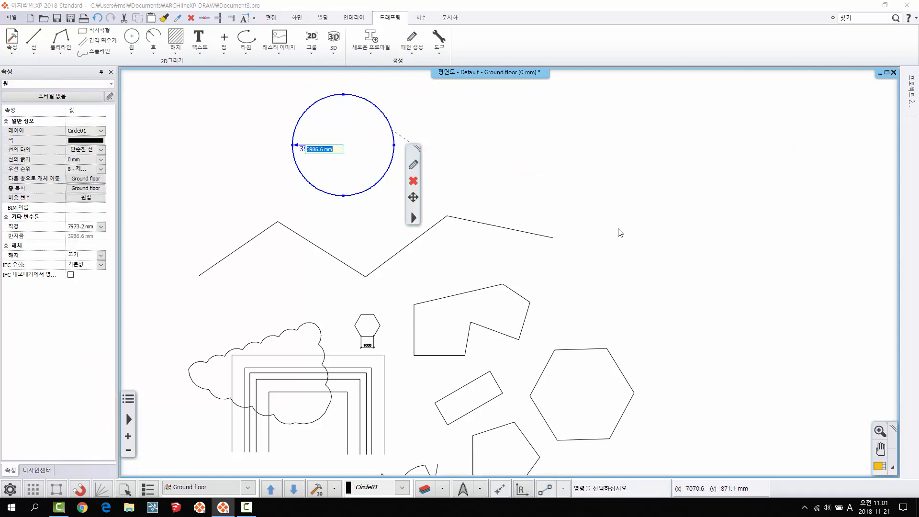
type("4000")
key("Return")
scroll(367, 172, "up", 2)
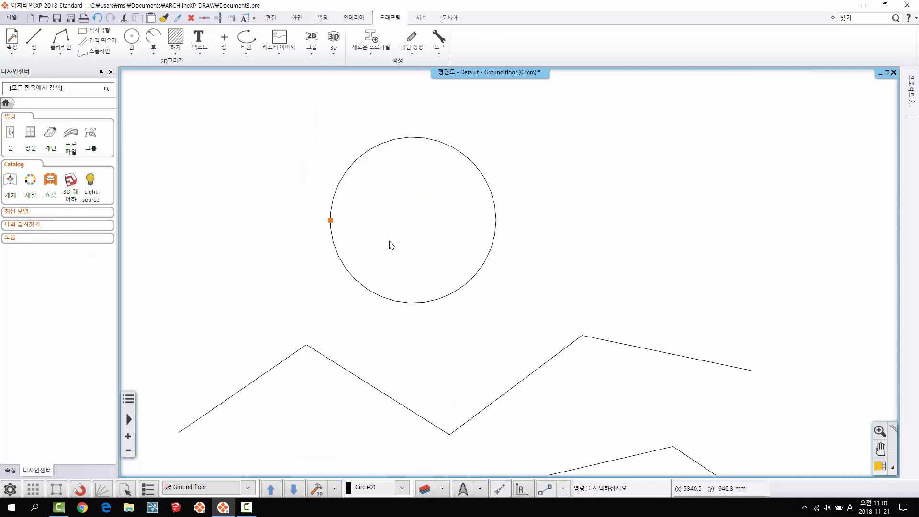
left_click(426, 305)
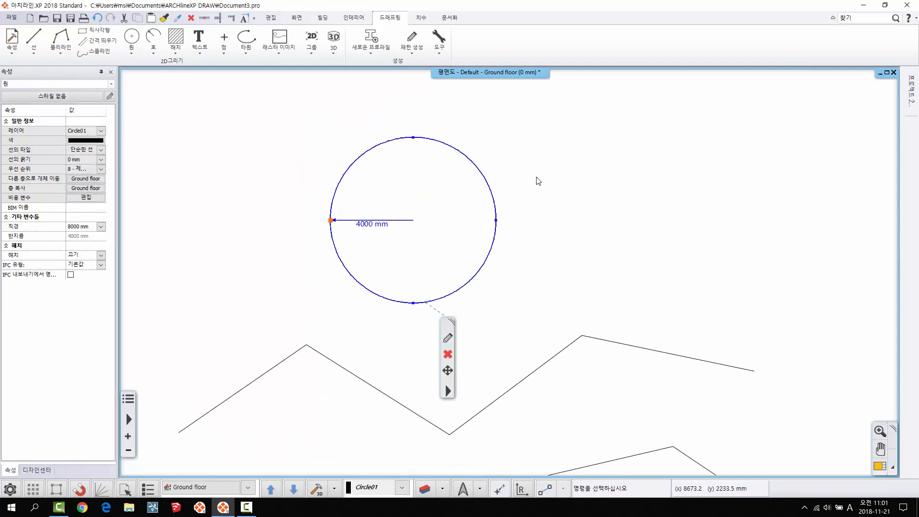
key("Escape")
middle_click_drag(508, 242, 498, 210)
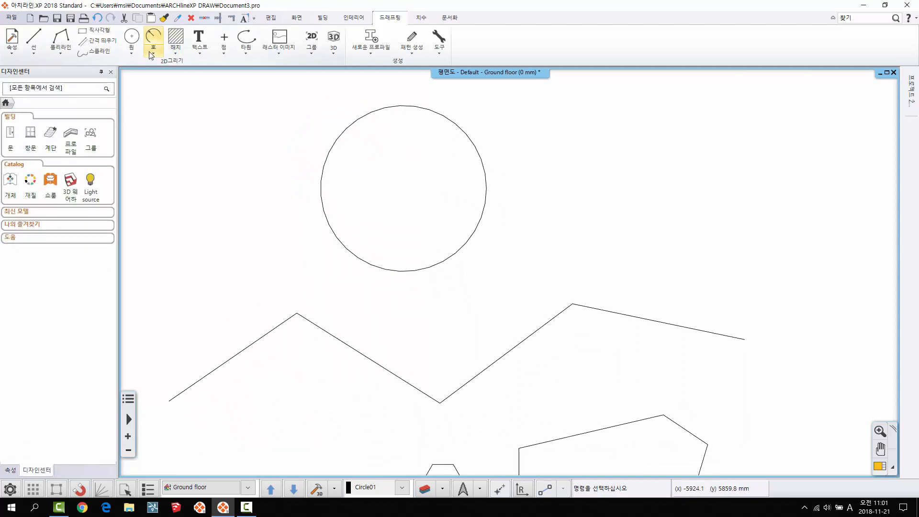
Draw a three-point arc with a radius of about 4058 mm beside the circle, above the zigzag polyline
left_click(432, 111)
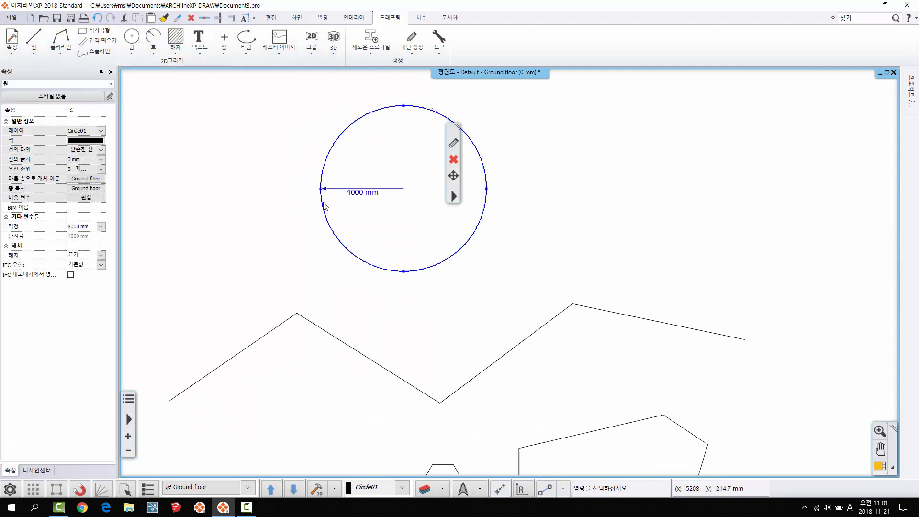
key("Escape")
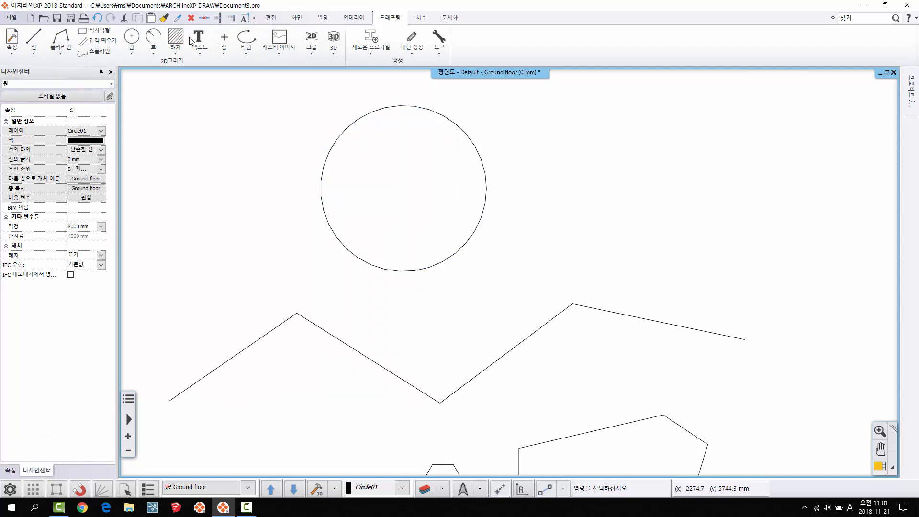
left_click(154, 51)
left_click(185, 64)
left_click(571, 251)
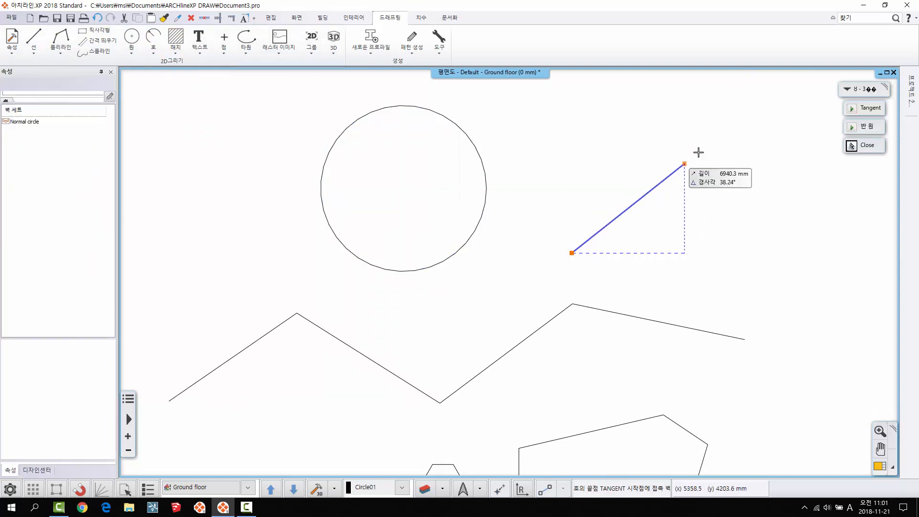
left_click(702, 147)
left_click(592, 144)
key("Escape")
Fill the arc with a 솔리드 hatch
left_click(584, 139)
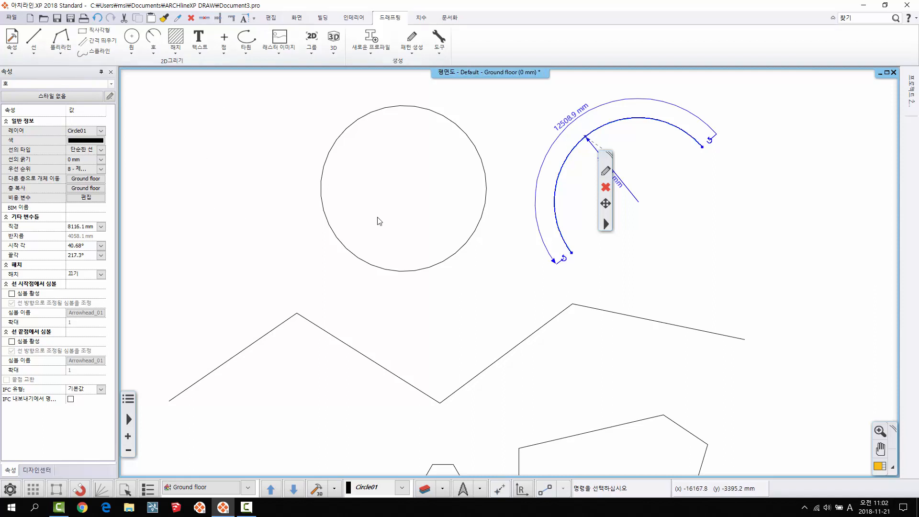
left_click(101, 275)
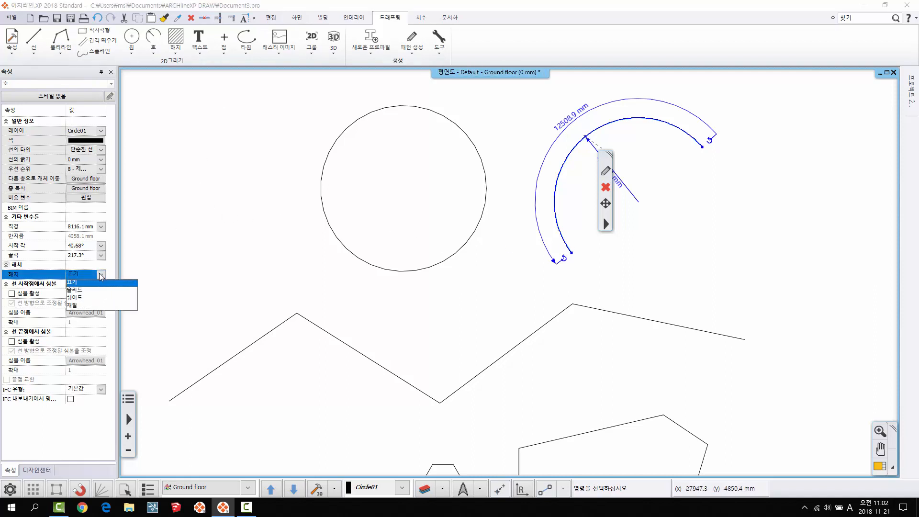
left_click(75, 290)
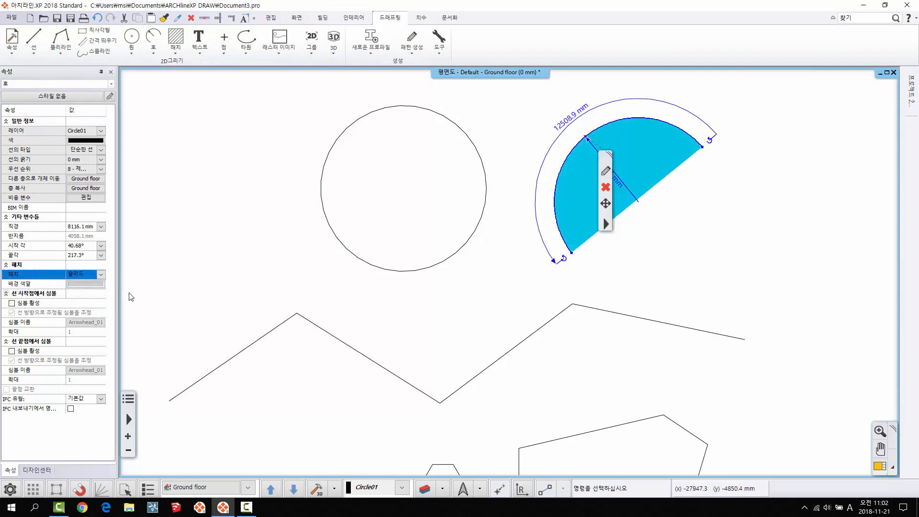
left_click(599, 258)
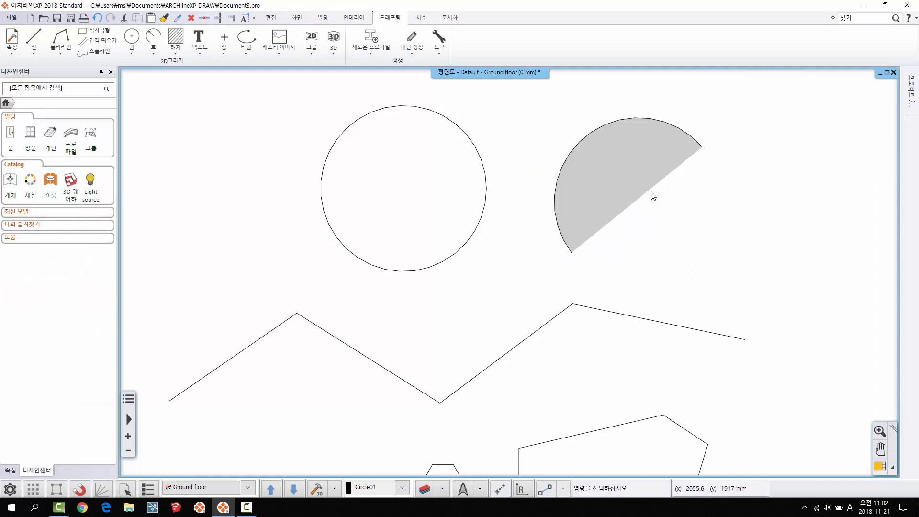
Fill the 4000 mm radius circle with a 솔리드 hatch
left_click(458, 121)
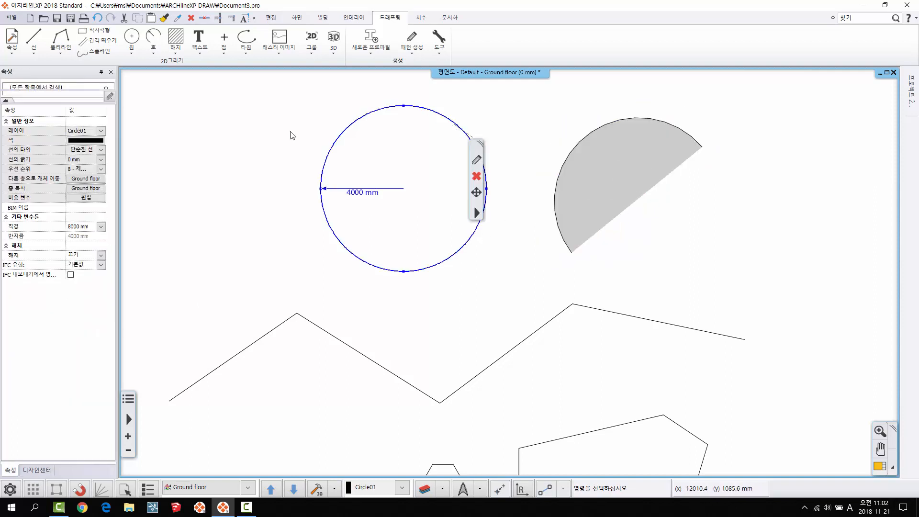
left_click(100, 255)
left_click(82, 271)
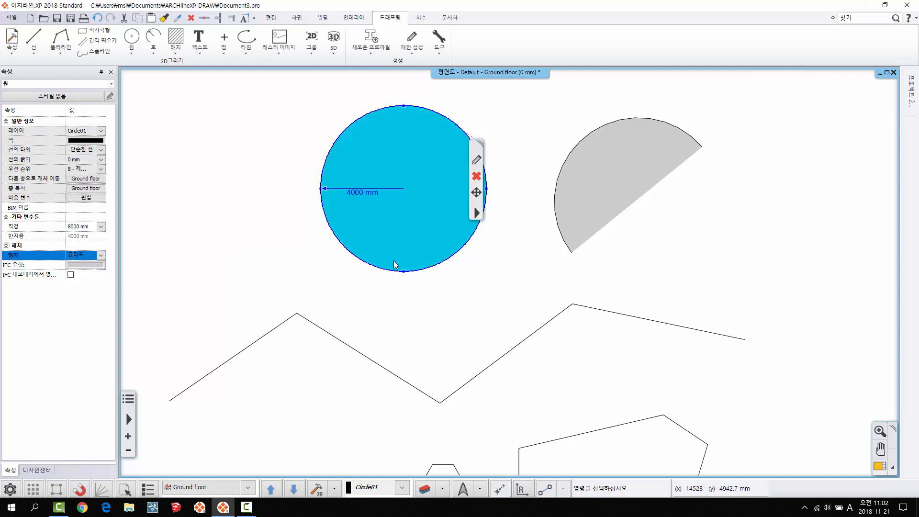
left_click(245, 270)
Change the circle's hatch to 쉐이드
left_click(328, 220)
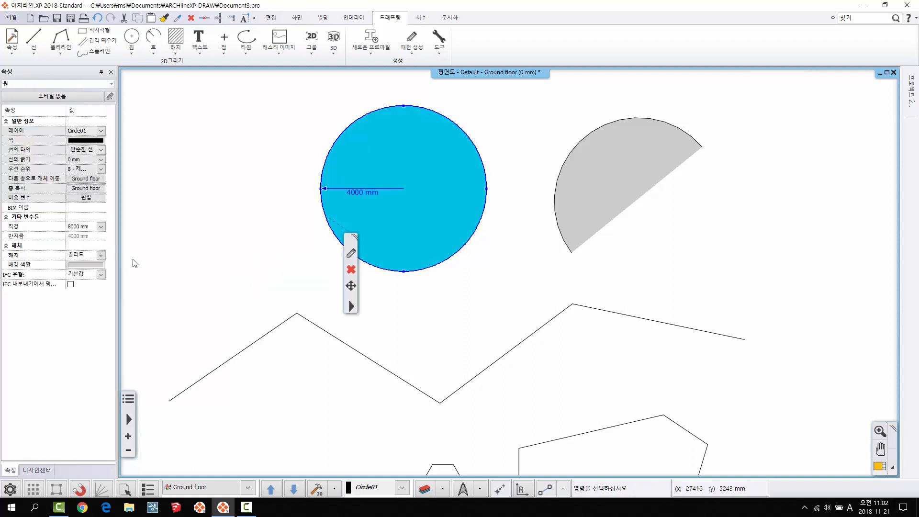
left_click(100, 256)
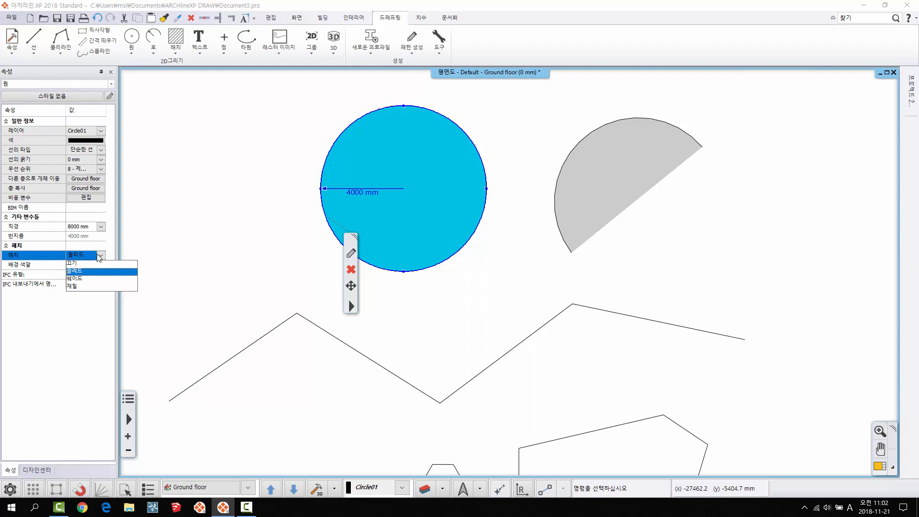
left_click(76, 280)
left_click(300, 266)
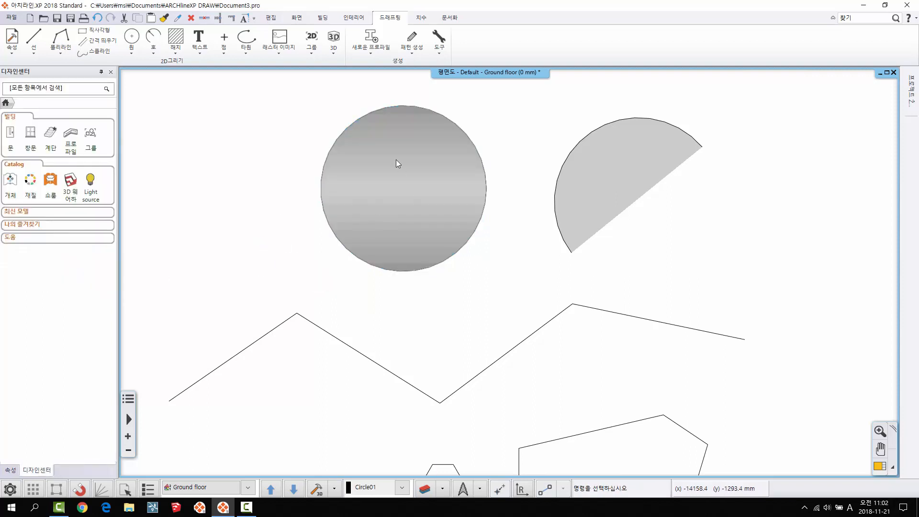
Edit the circle's shade, setting its type to 원뿔의 and its starting colour to dark blue
left_click(374, 245)
left_click(86, 264)
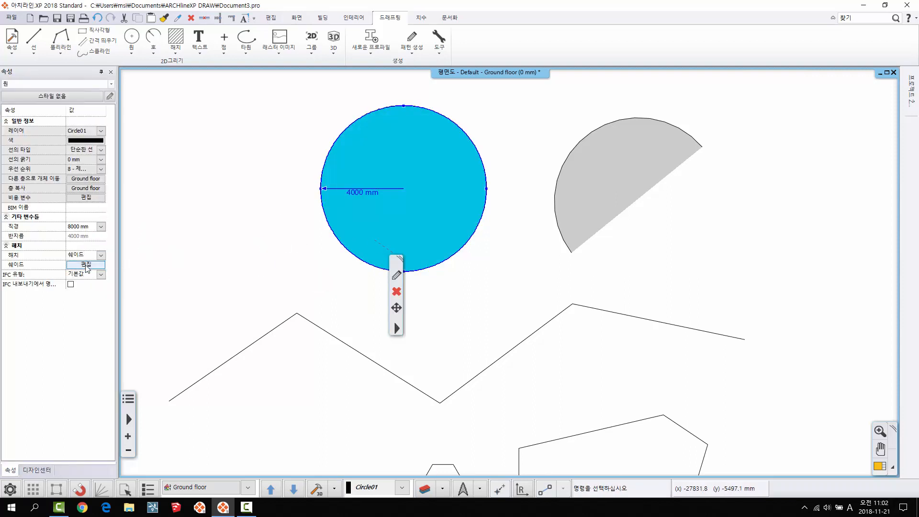
left_click(560, 206)
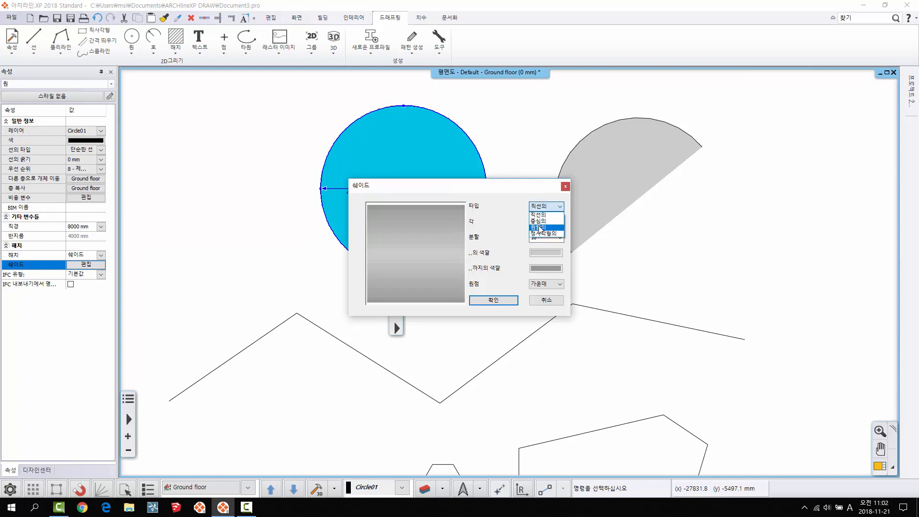
left_click(538, 227)
left_click(554, 266)
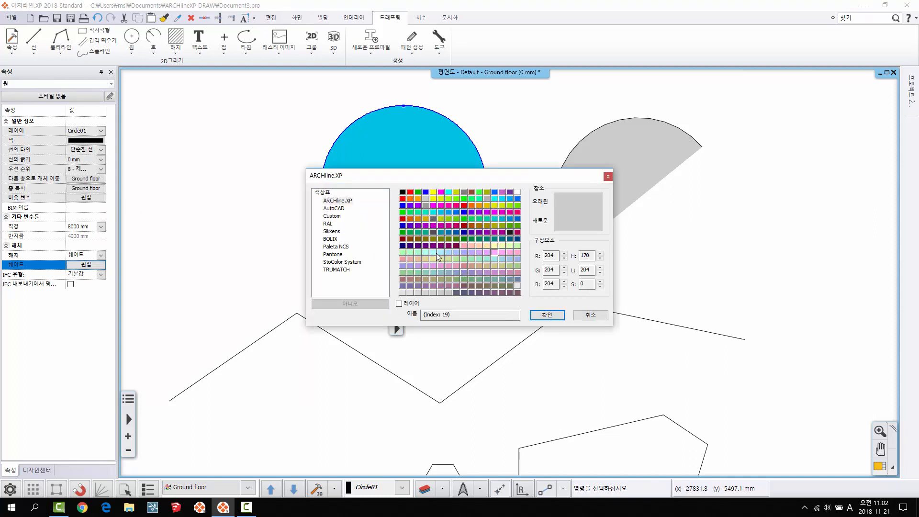
left_click(402, 225)
left_click(547, 315)
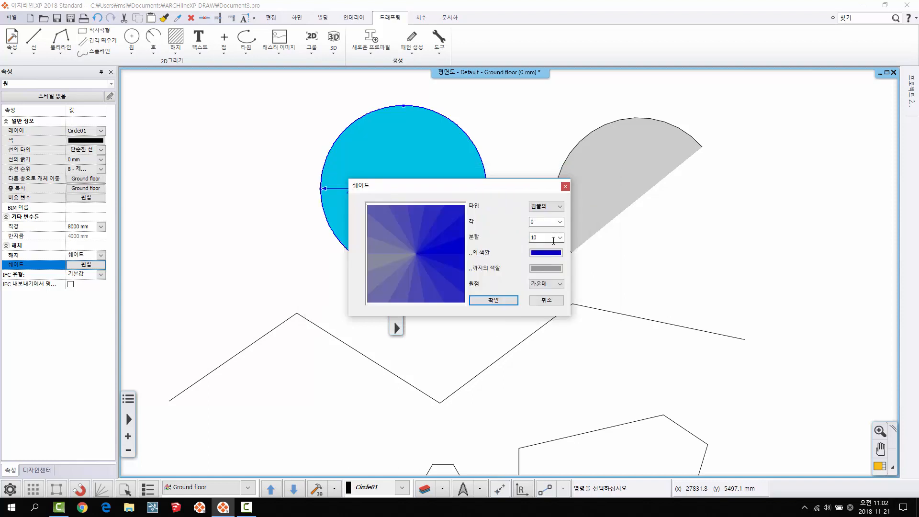
Set the shade's end colour to cyan and apply the shade settings to the circle
left_click(553, 266)
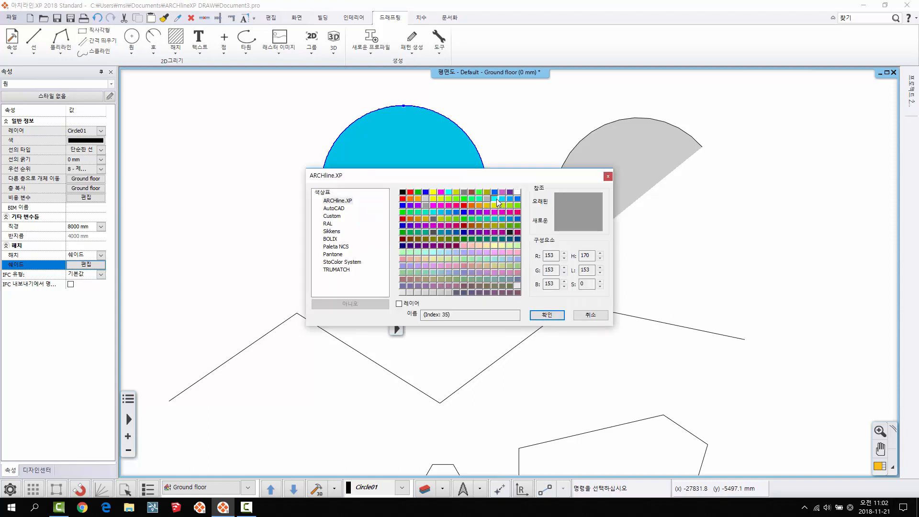
left_click(497, 199)
left_click(547, 314)
left_click(492, 300)
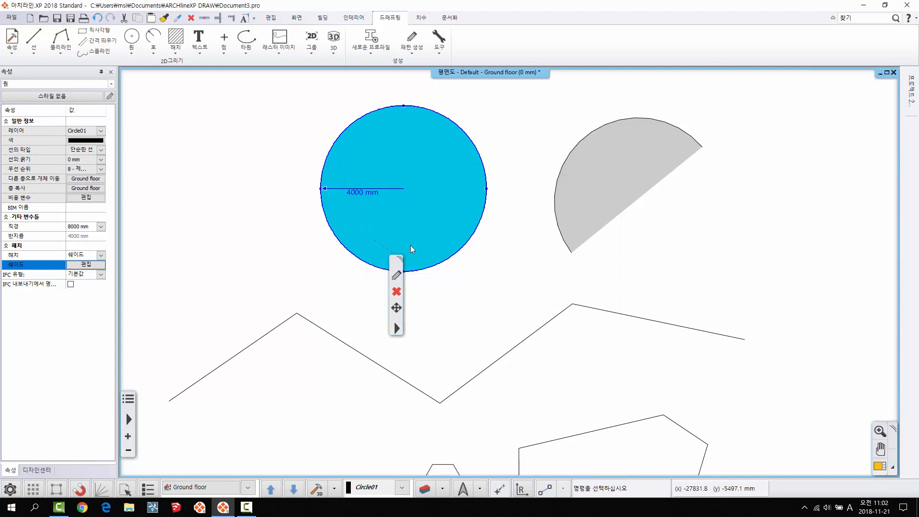
left_click(275, 217)
middle_click_drag(401, 234, 420, 267)
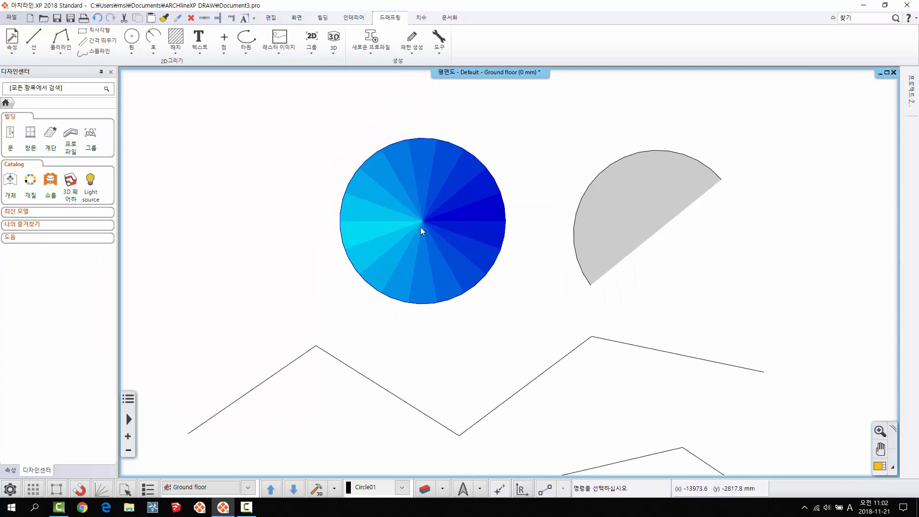
Change the circle's hatch to 재질 and assign the material esprit III from the In Model list
left_click(369, 234)
left_click(101, 255)
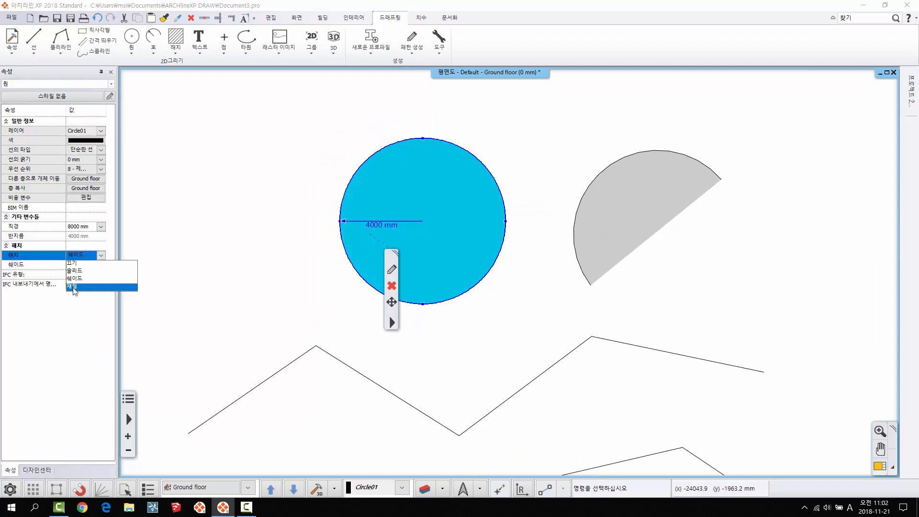
left_click(75, 287)
left_click(101, 265)
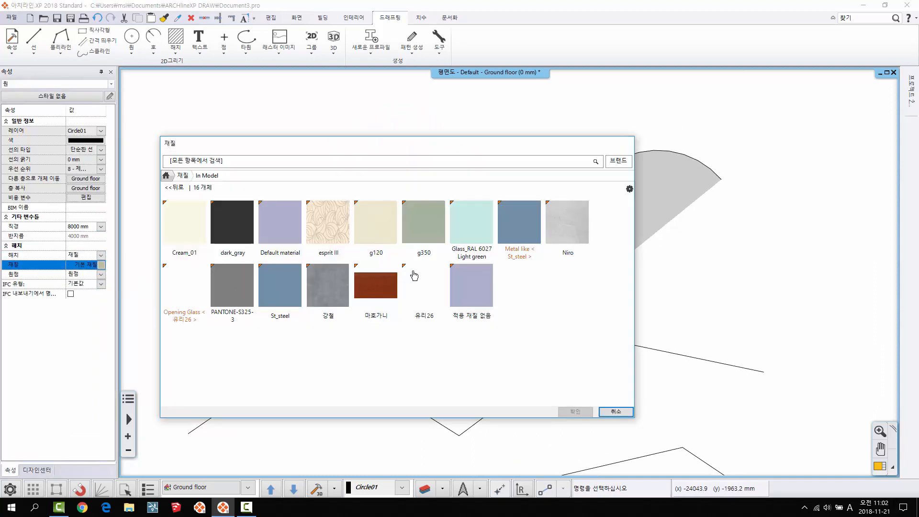
left_click(325, 218)
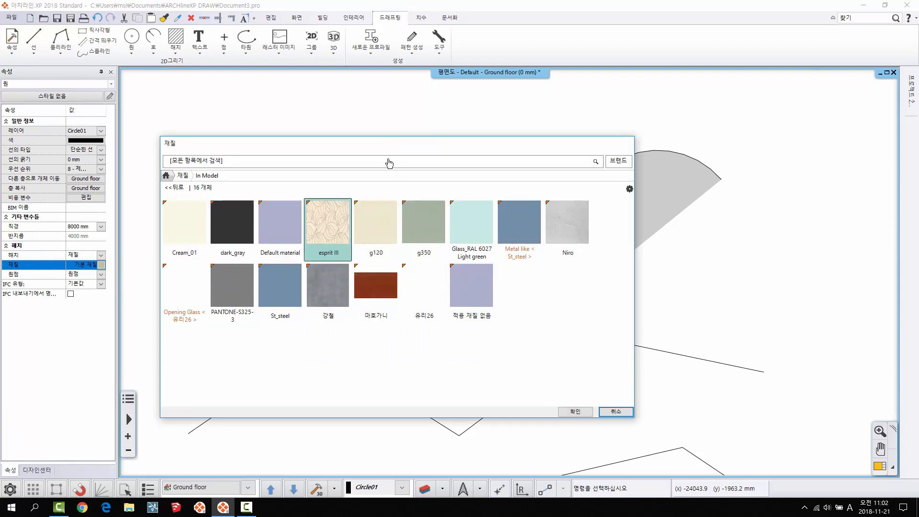
left_click_drag(322, 144, 418, 149)
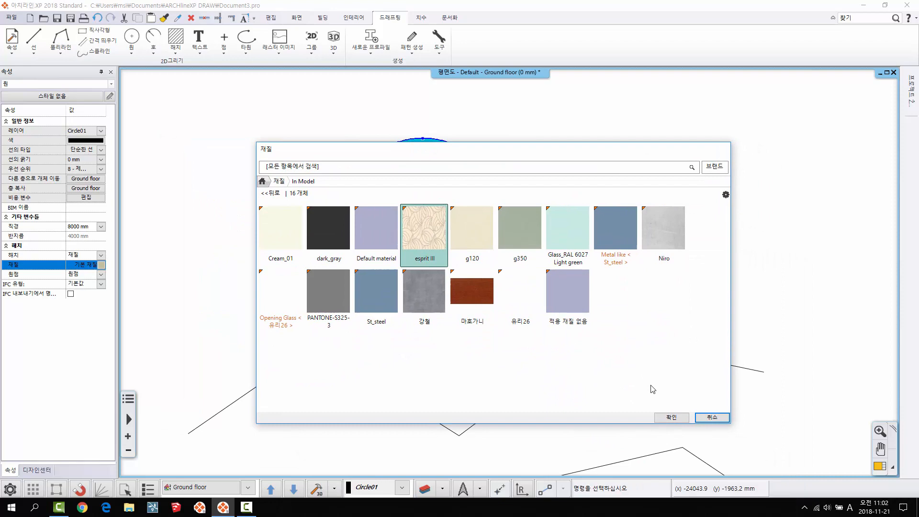
left_click(672, 417)
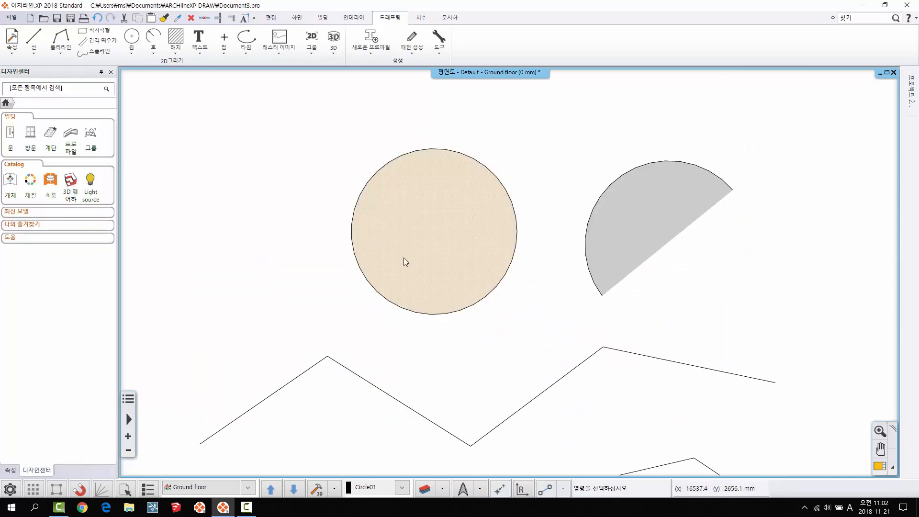
Examine the circle's material hatch up close and look over the whole drawing
scroll(403, 258, "up", 5)
left_click(442, 301)
scroll(407, 315, "down", 2)
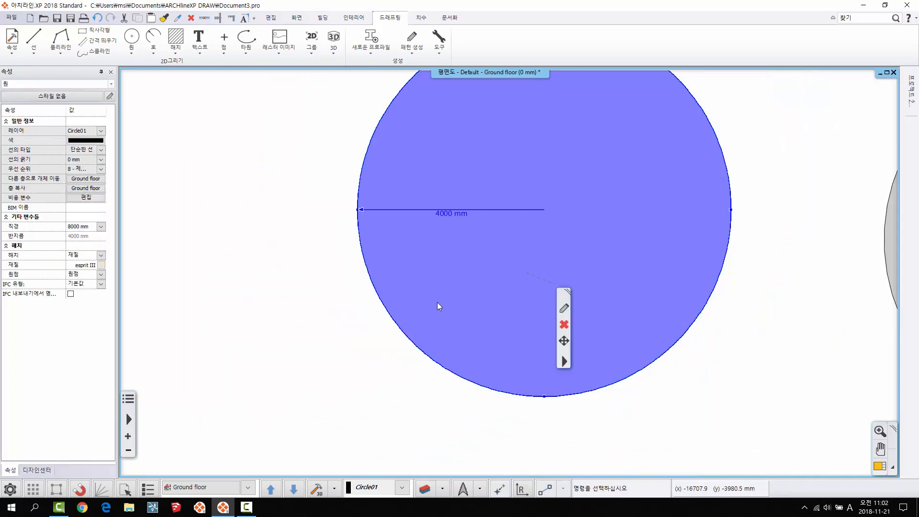
middle_click_drag(461, 263, 306, 185)
key("Escape")
scroll(409, 272, "down", 3)
scroll(407, 298, "down", 3)
left_click(610, 287)
key("Escape")
middle_click_drag(460, 251, 446, 178)
scroll(446, 212, "down", 2)
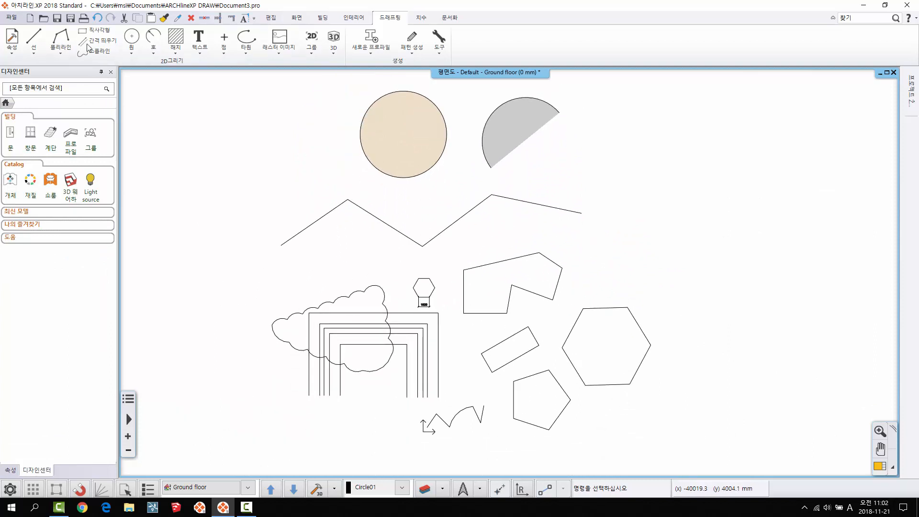
Set the filled arc's length to 13000 mm and select the arc to check the value
left_click(153, 52)
left_click(480, 128)
left_click(493, 129)
scroll(481, 177, "up", 2)
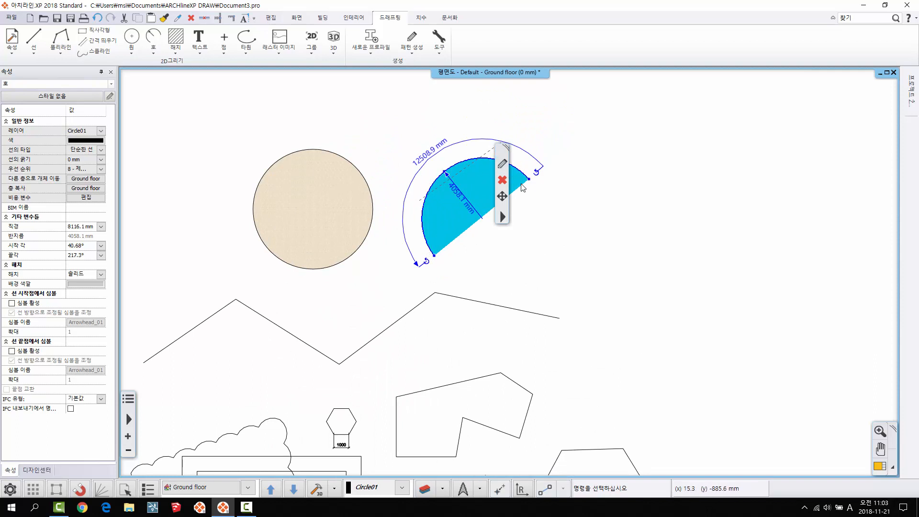
left_click(424, 159)
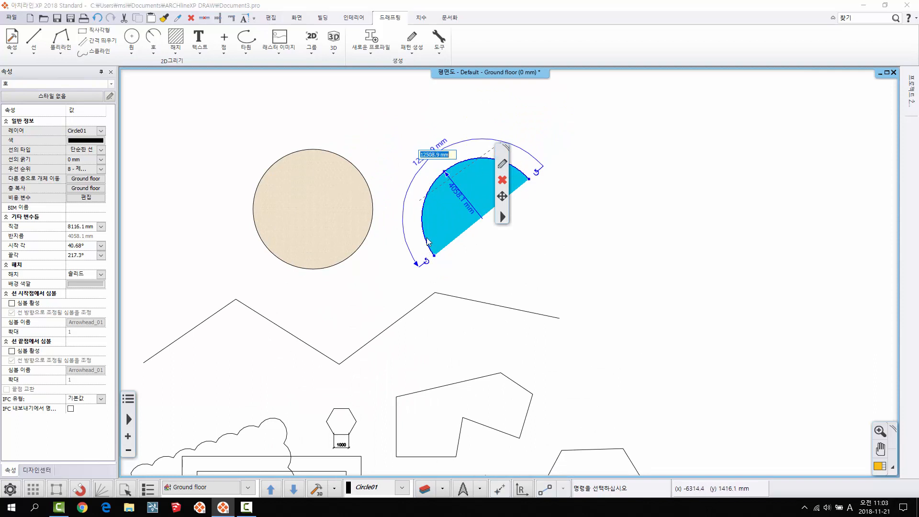
type("13000")
key("Return")
key("Escape")
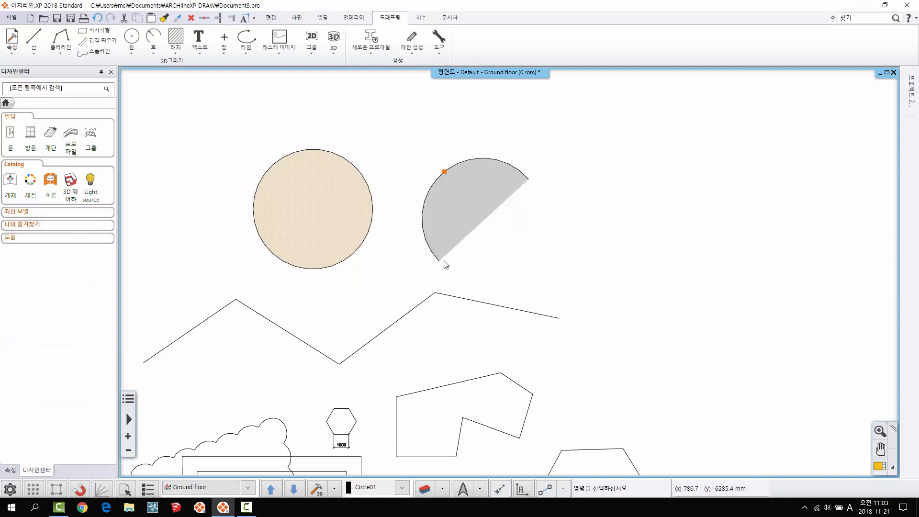
left_click(475, 160)
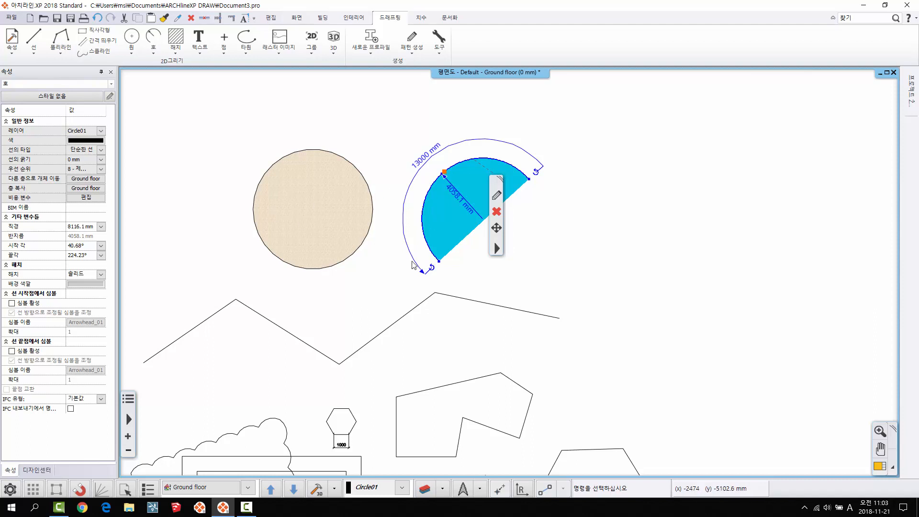
middle_click_drag(376, 287, 425, 248)
key("Escape")
scroll(373, 271, "down", 4)
middle_click_drag(370, 283, 354, 215)
scroll(354, 215, "up", 1)
mouse_move(515, 265)
middle_mouse_down()
mouse_move(460, 255)
mouse_move(474, 249)
middle_mouse_up()
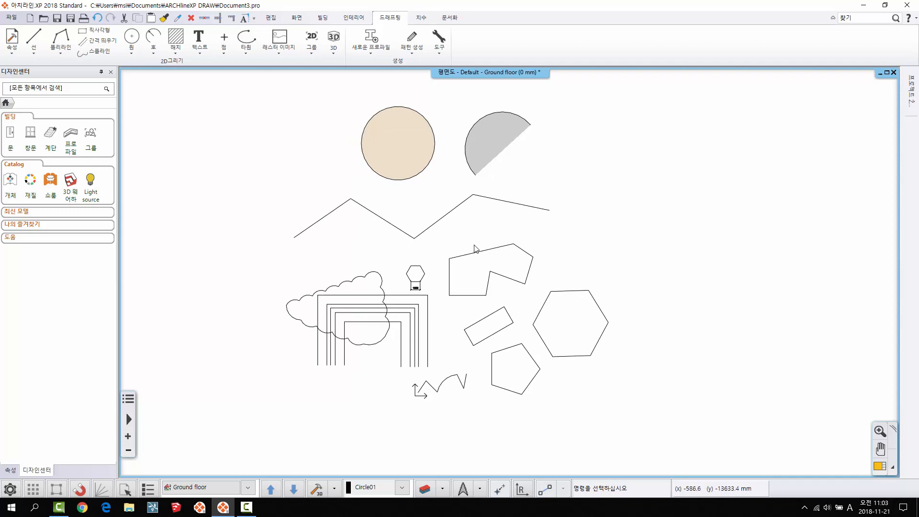